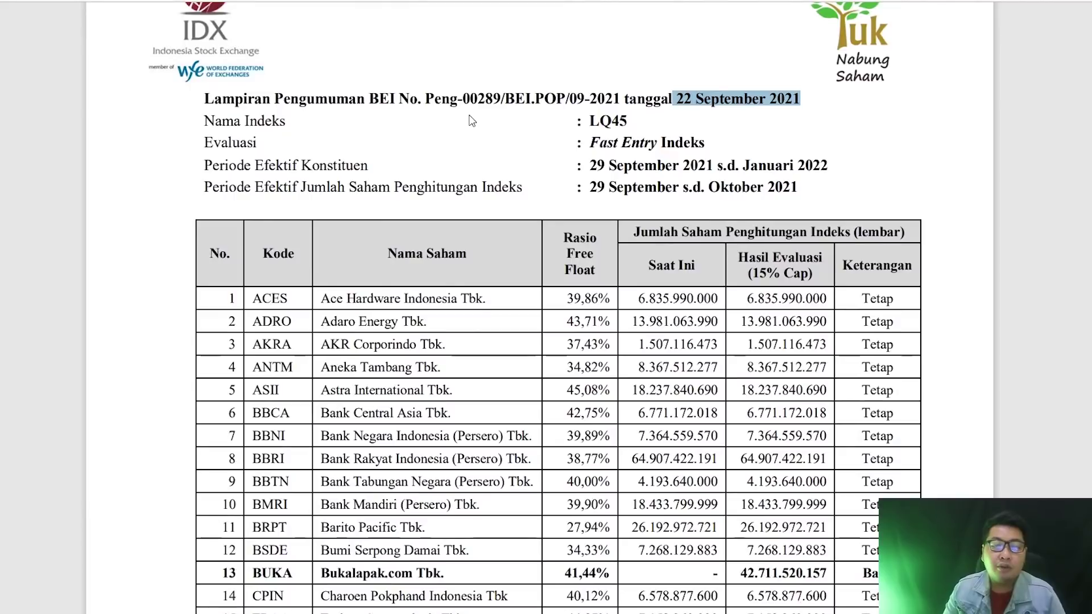
Highlight the index name LQ45 in the announcement's heading and look through the full list of constituent stocks.
drag(589, 120, 637, 126)
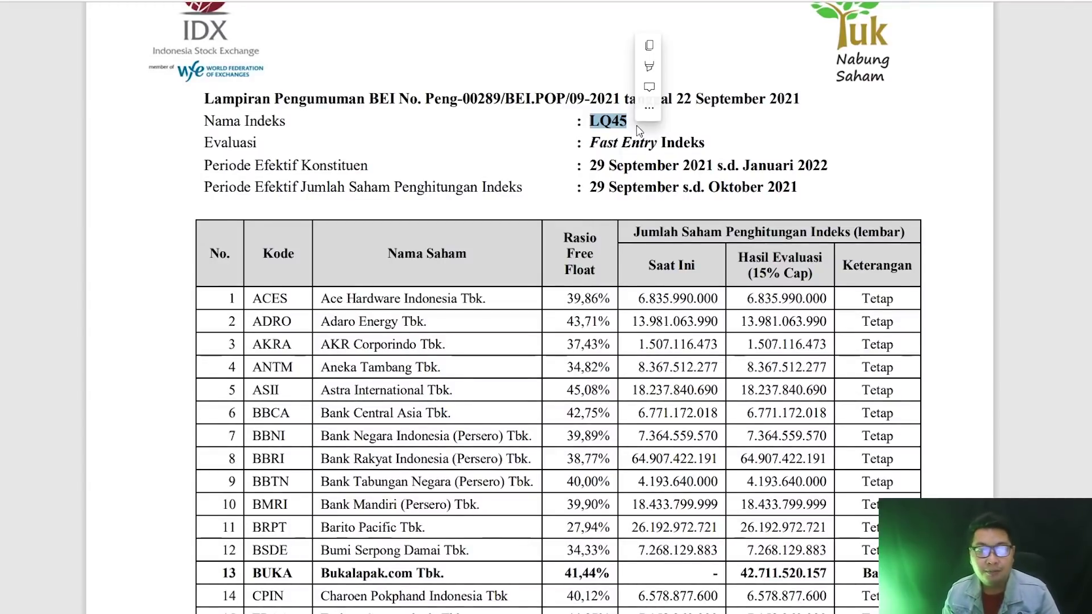
scroll(512, 285, down, 15)
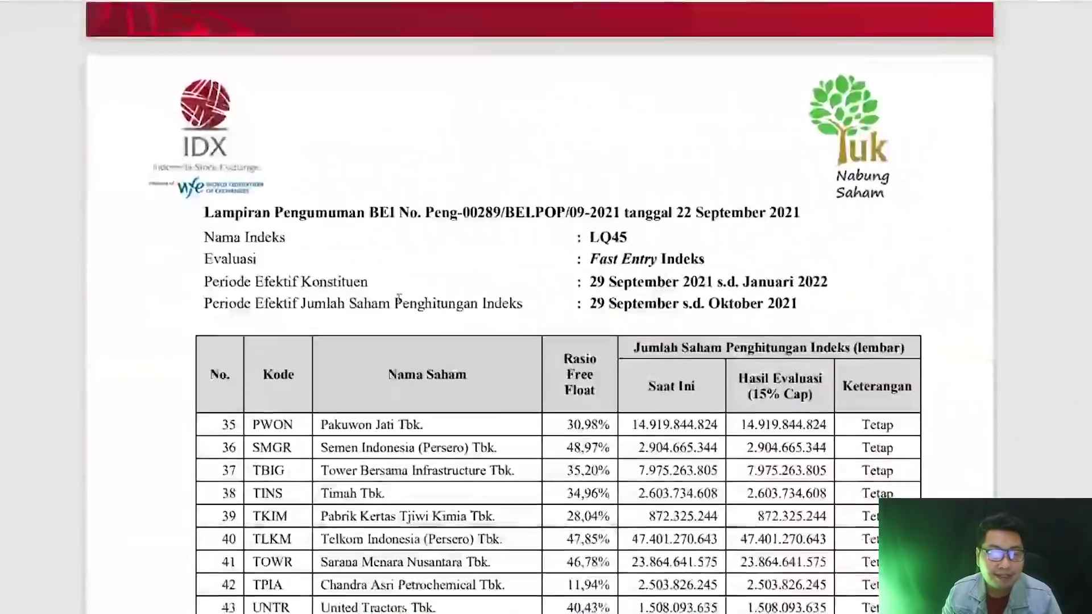
scroll(399, 298, down, 5)
scroll(688, 412, up, 9)
scroll(673, 360, up, 15)
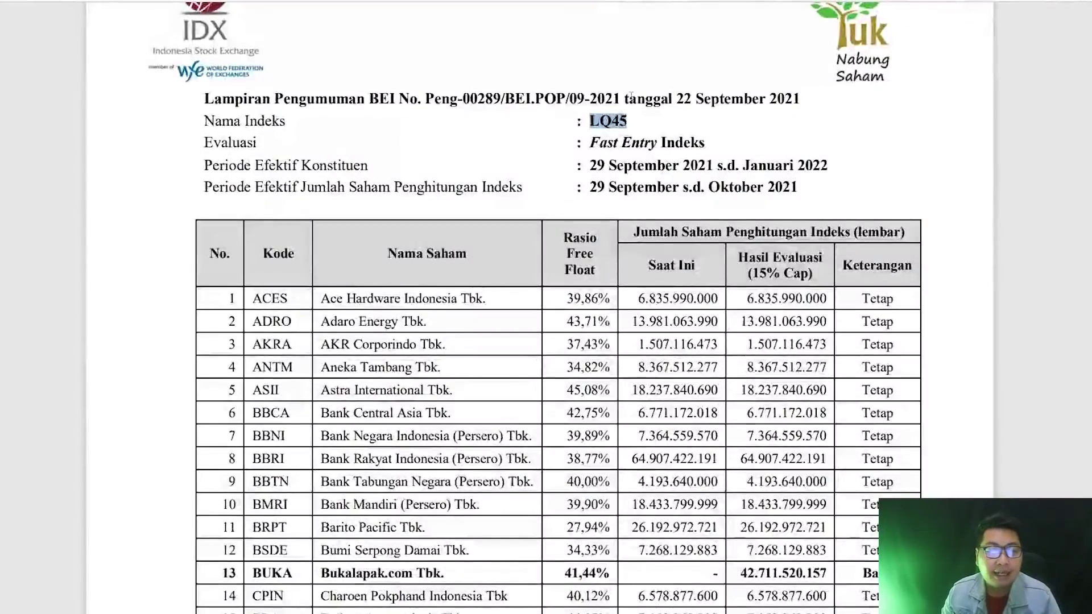
Highlight the announcement date of 22 September 2021 and the new constituent row for Bukalapak.com (BUKA).
drag(625, 99, 801, 98)
scroll(438, 146, down, 3)
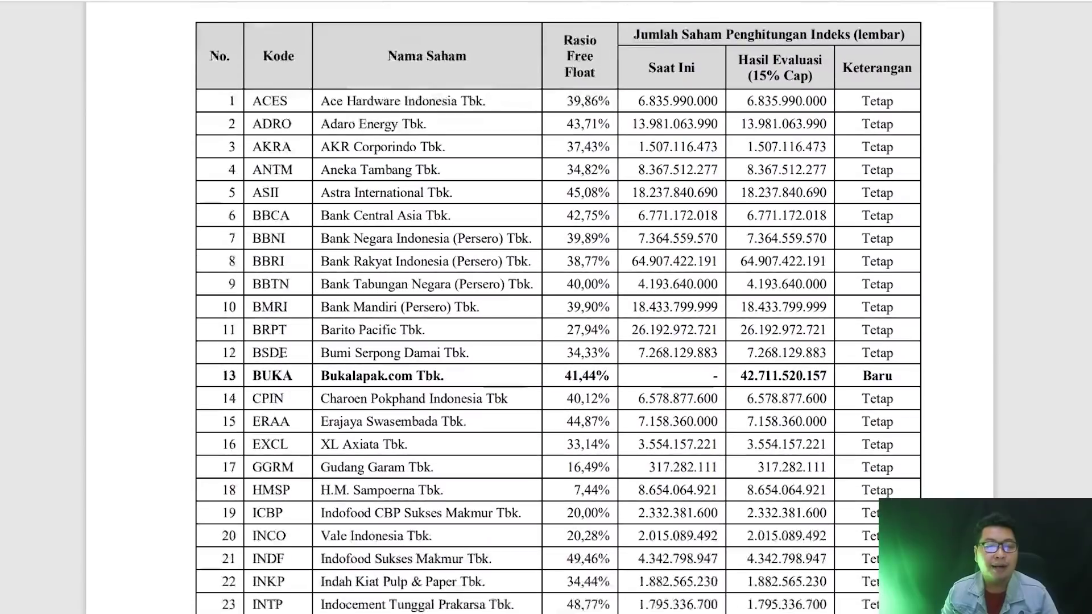
drag(232, 375, 873, 376)
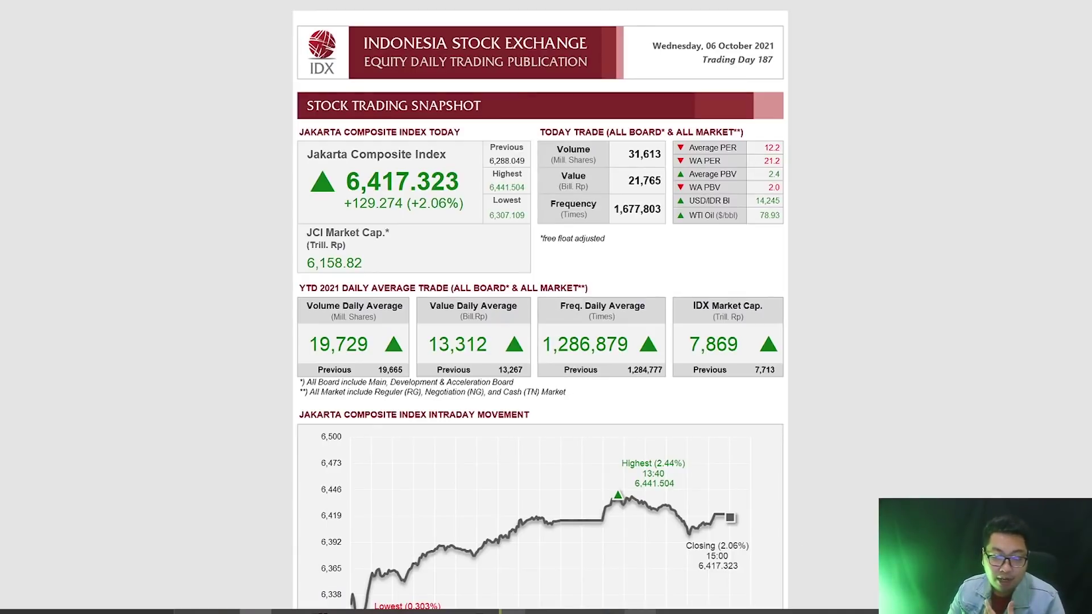
Switch to the Excel stock table and review the whole LQ45 list, from ACES to WIKA.
key(alt+Tab)
scroll(612, 340, up, 6)
scroll(612, 340, up, 20)
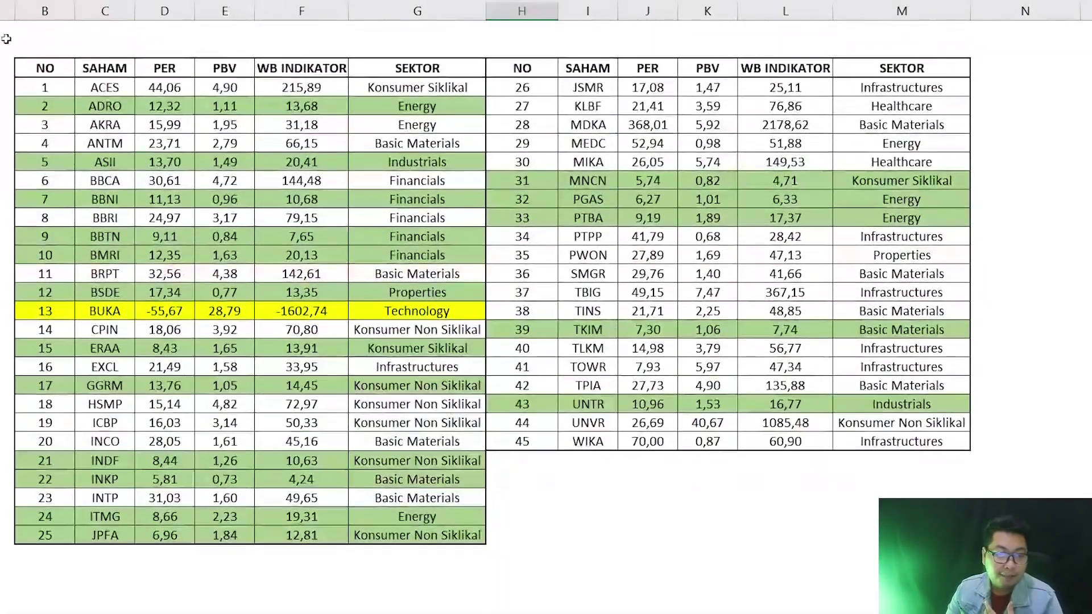
drag(6, 67, 1023, 535)
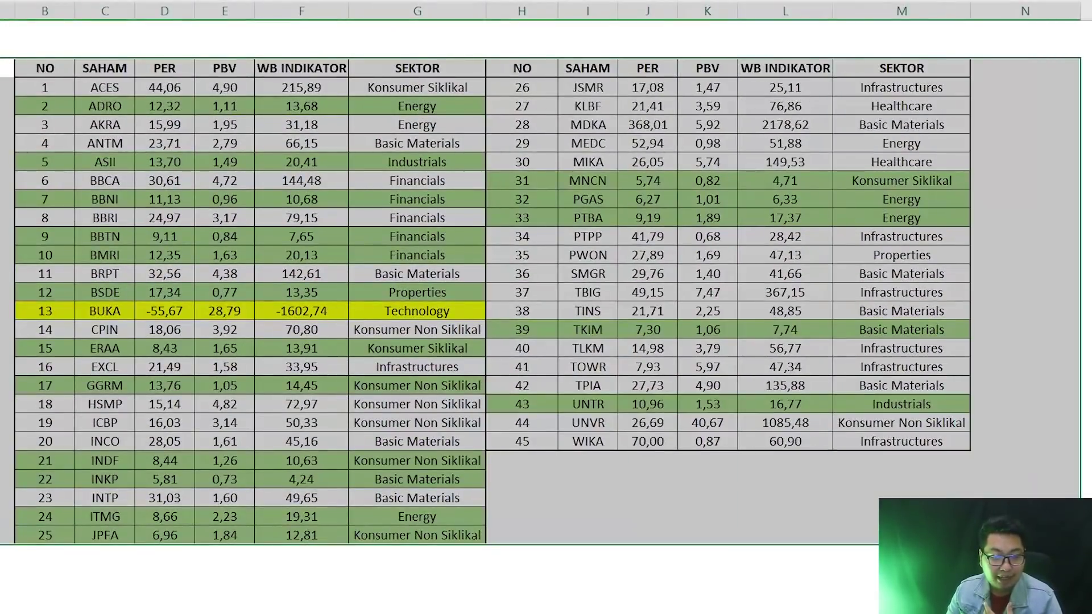
click(576, 149)
click(105, 87)
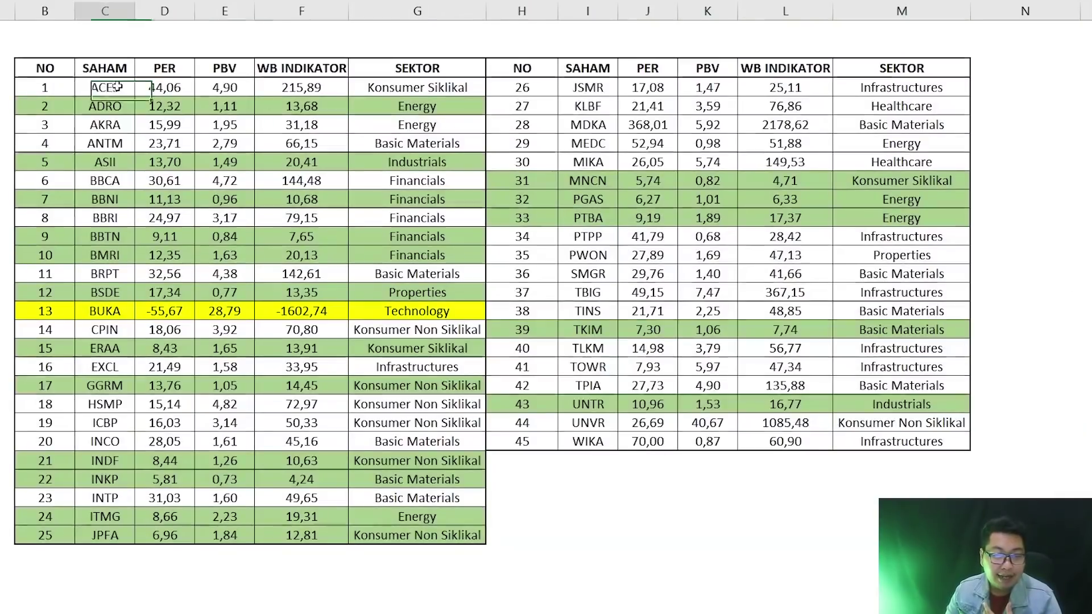
click(591, 443)
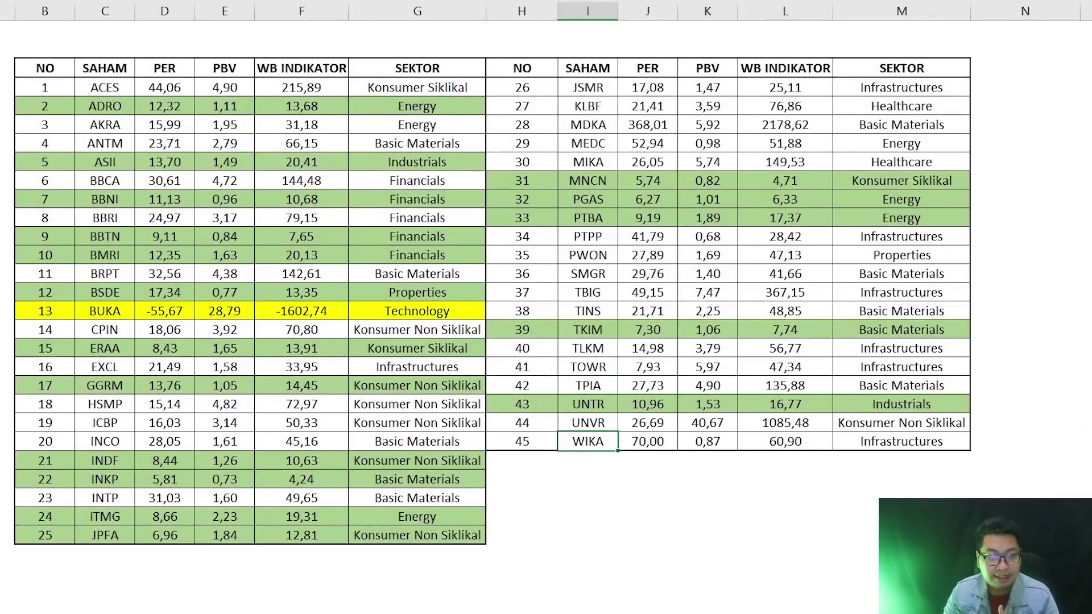
Compare the PER and PBV of ACES with the valuation data on its RTI Analytics profile page.
click(165, 87)
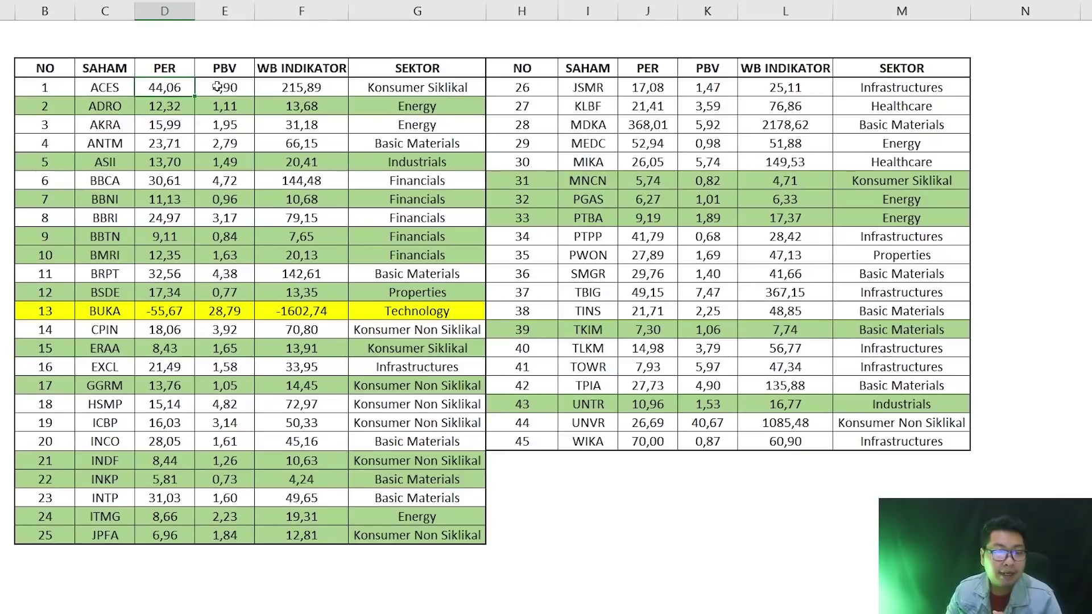
click(226, 88)
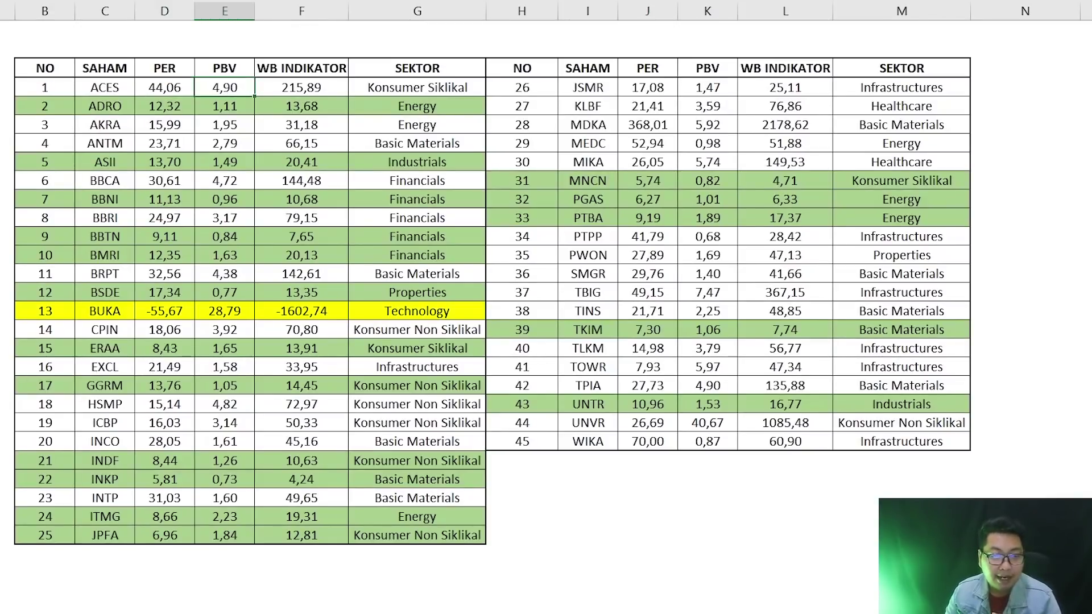
key(alt+Tab)
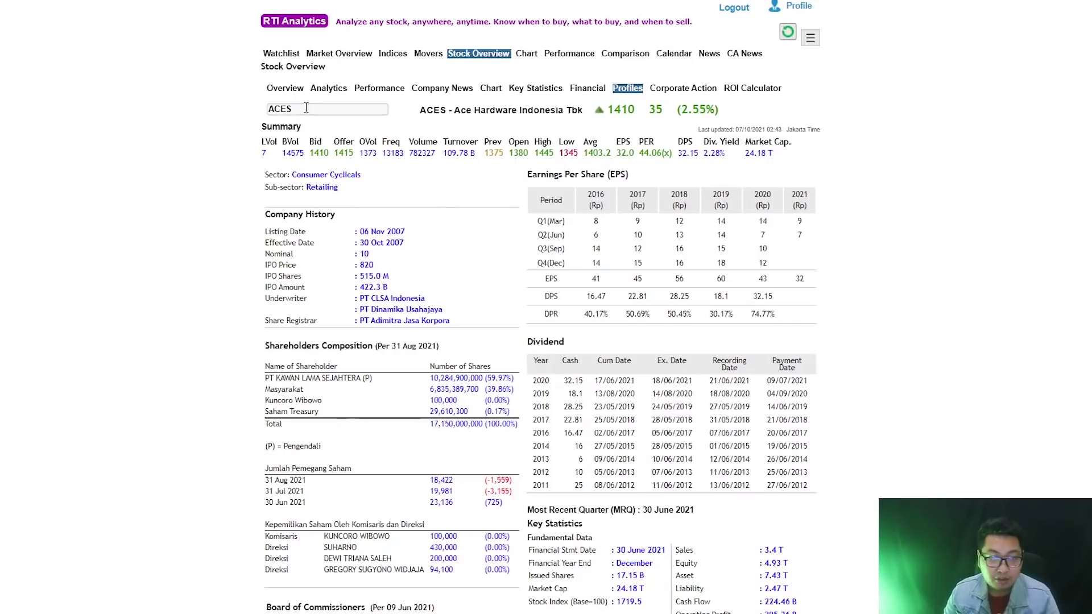
scroll(755, 360, down, 4)
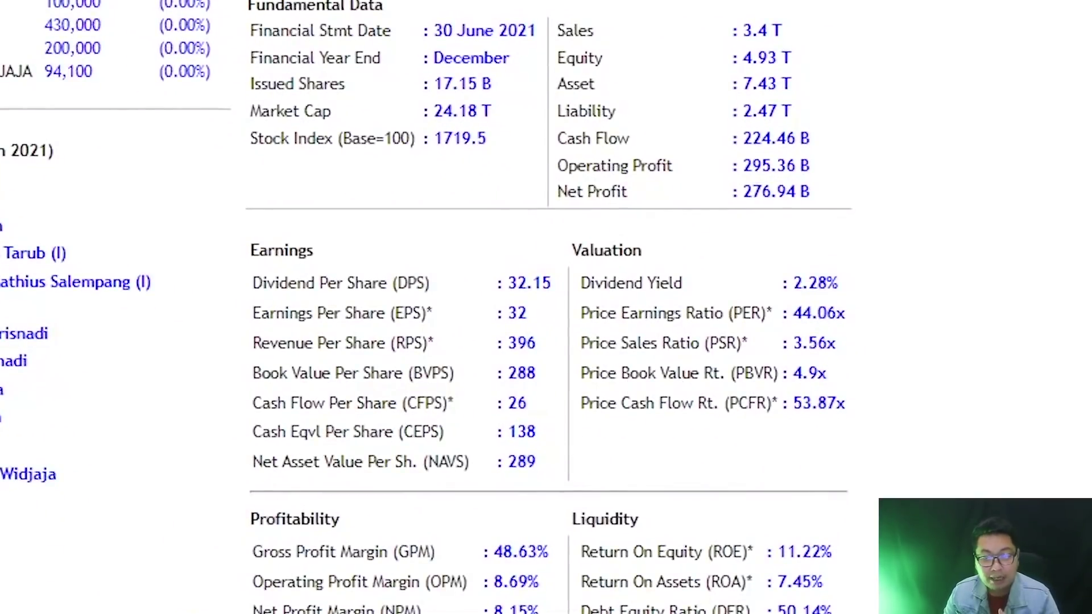
Return to the Excel table and point out the PER, PBV, WB Indikator and sector cells of ACES.
key(alt+Tab)
click(143, 91)
click(204, 84)
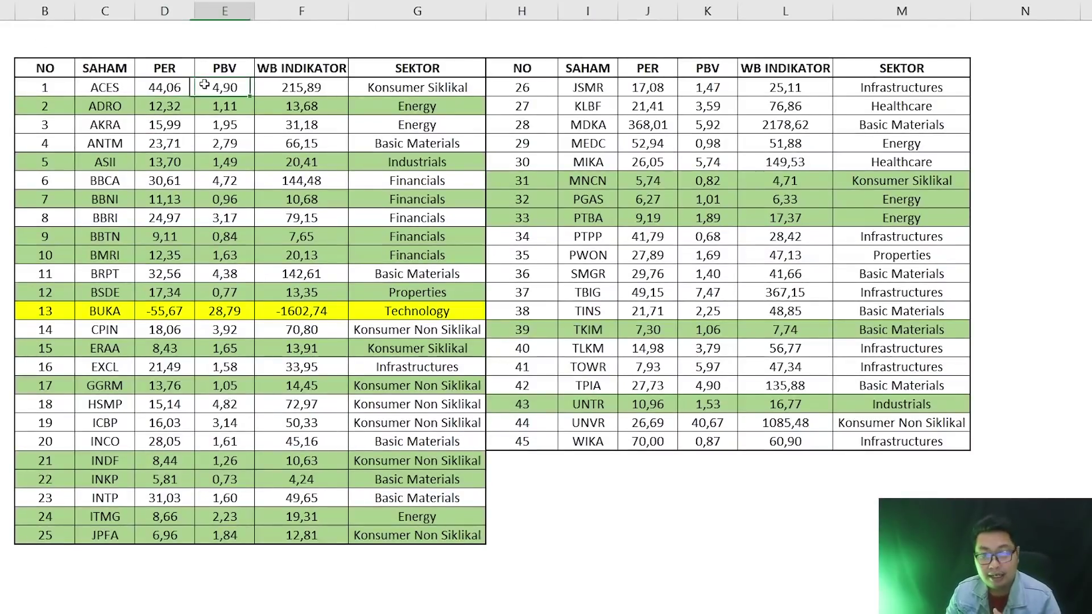
click(304, 91)
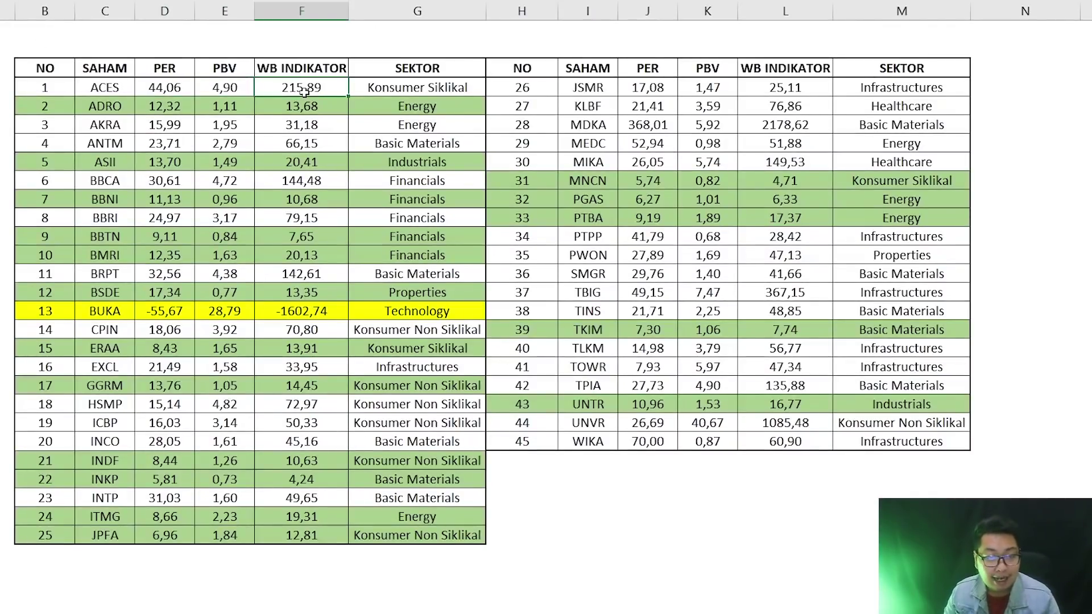
click(427, 92)
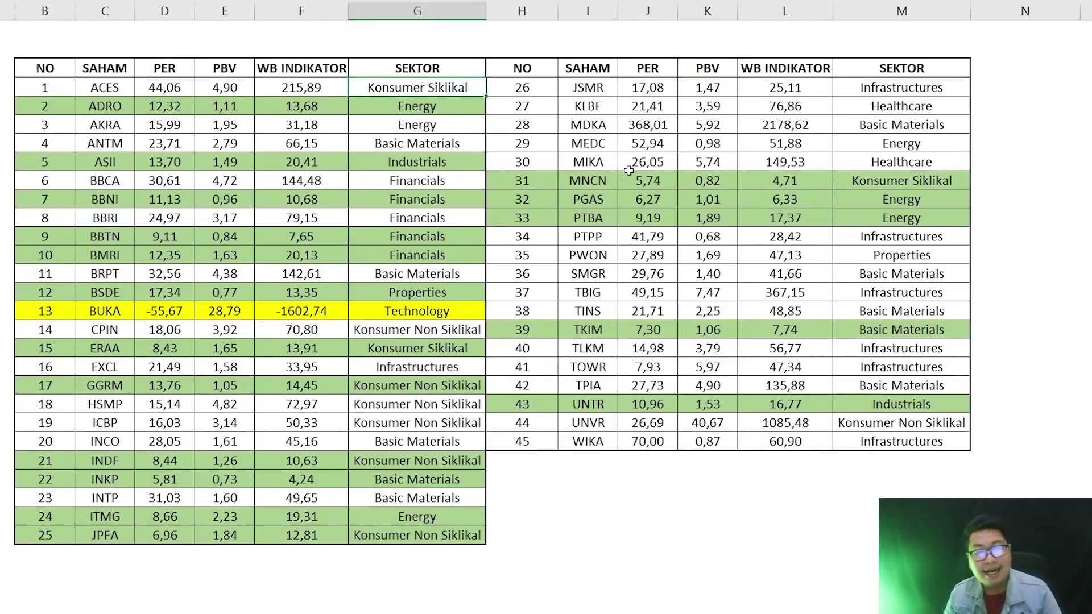
Highlight the green-shaded rows for ADRO, ASII and BBNI as examples of the marked stocks.
drag(43, 108, 390, 105)
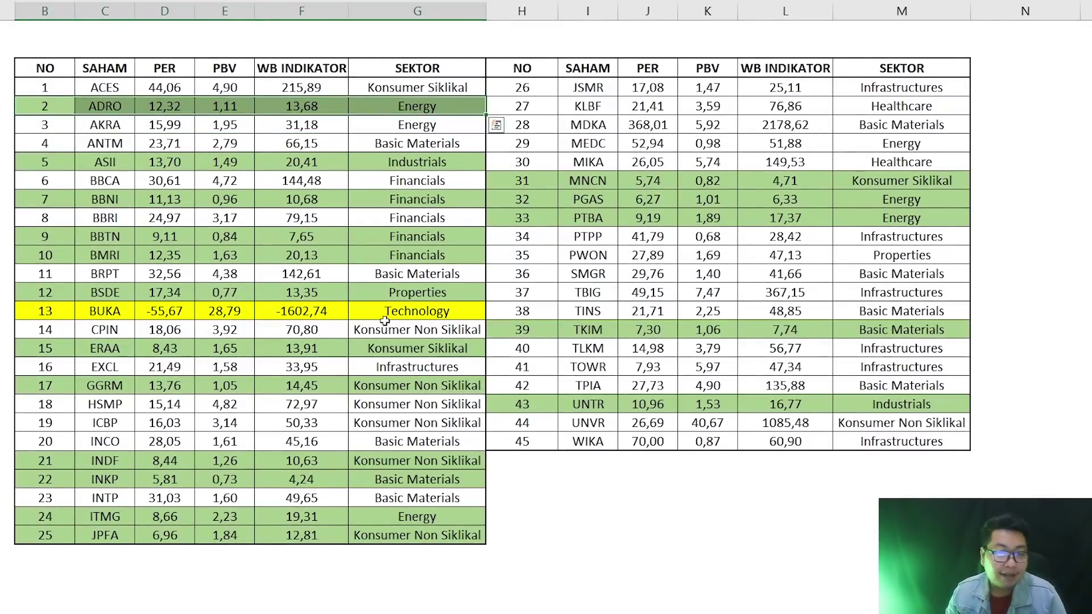
click(386, 106)
key(Left)
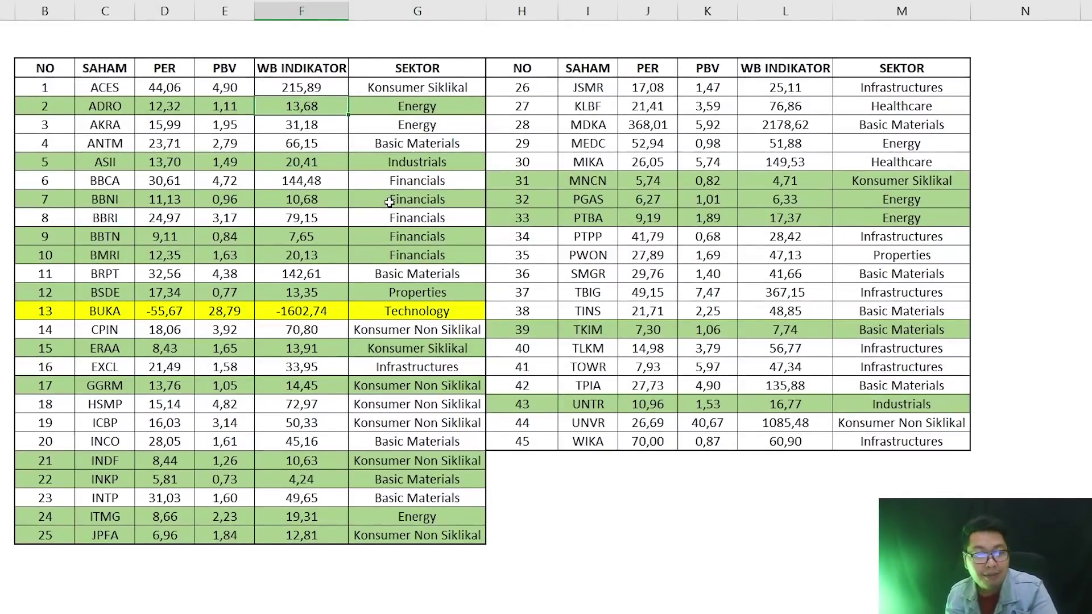
drag(8, 162, 421, 168)
drag(50, 200, 421, 200)
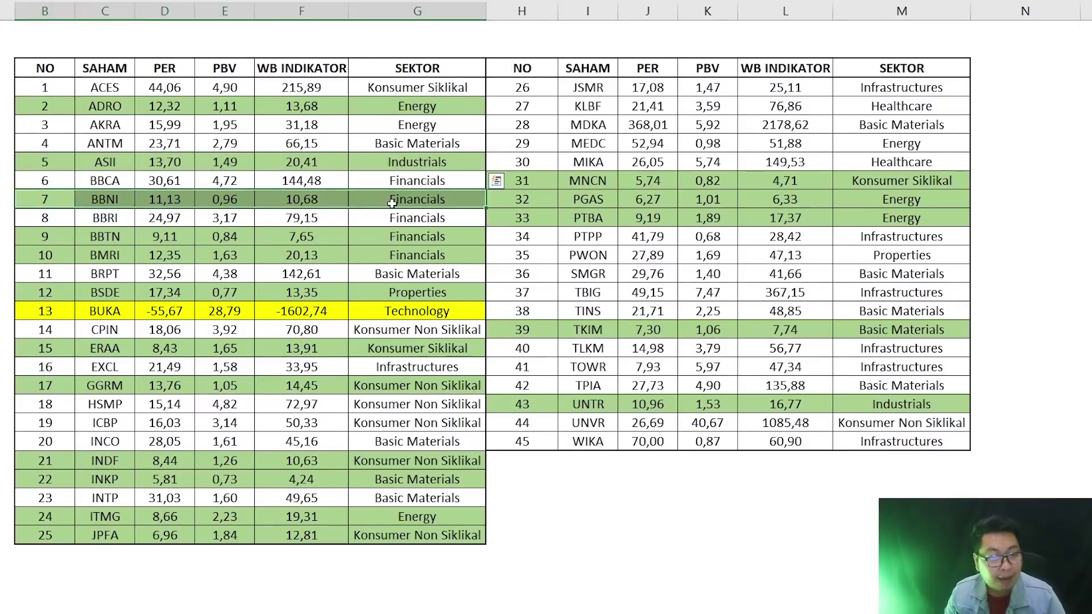
Examine the yellow BUKA row, including its PER and WB Indikator cells.
drag(41, 314, 420, 306)
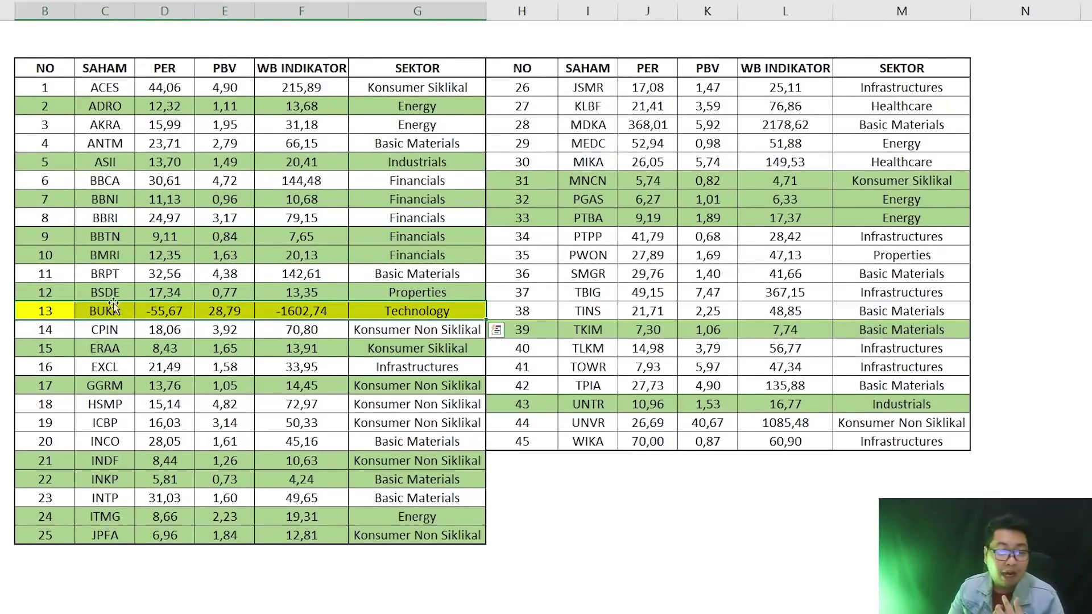
click(159, 349)
click(176, 307)
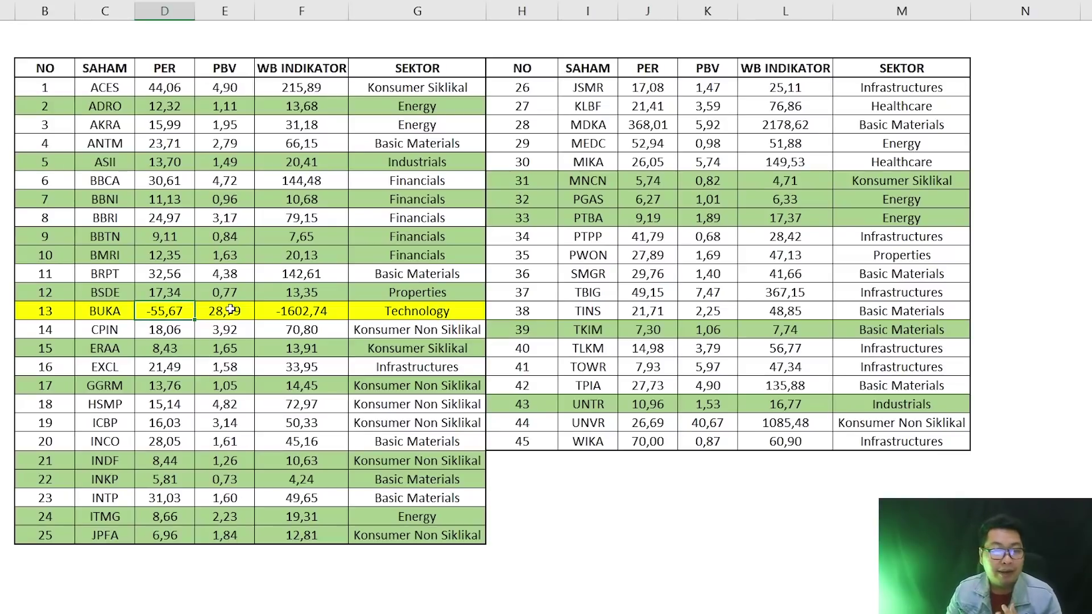
click(295, 311)
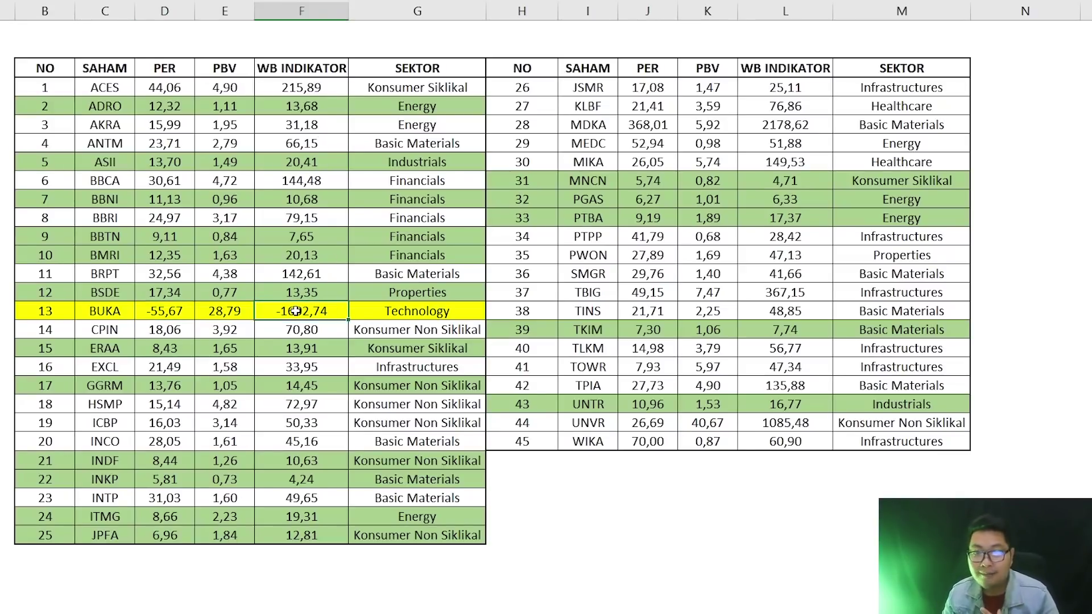
drag(36, 312, 431, 320)
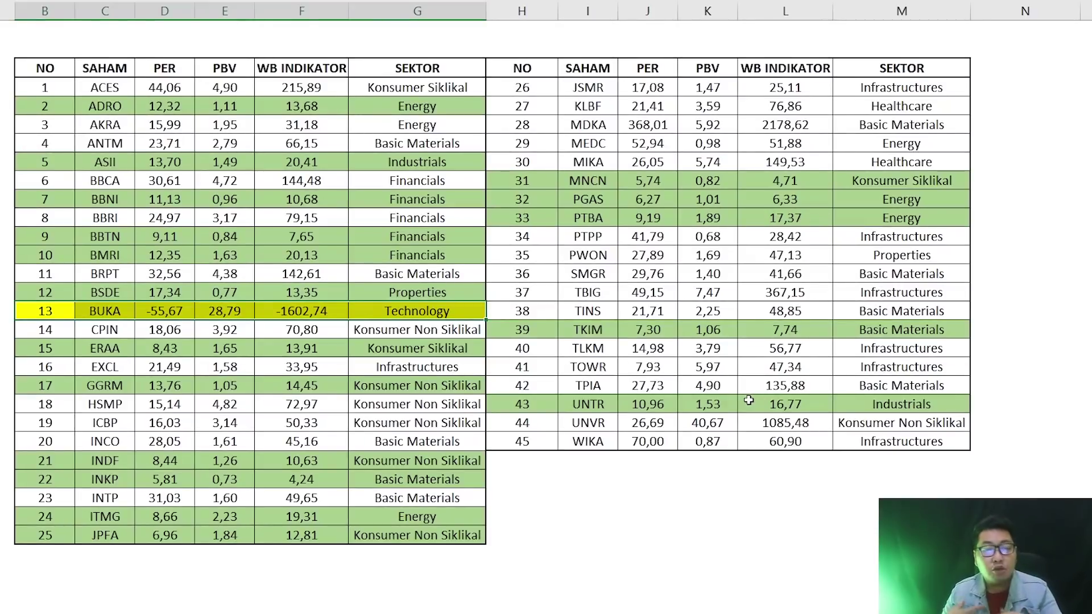
Highlight the ADRO row, then select the numbers of all green-shaded stocks in the sorted table, B35:B51.
drag(35, 106, 402, 106)
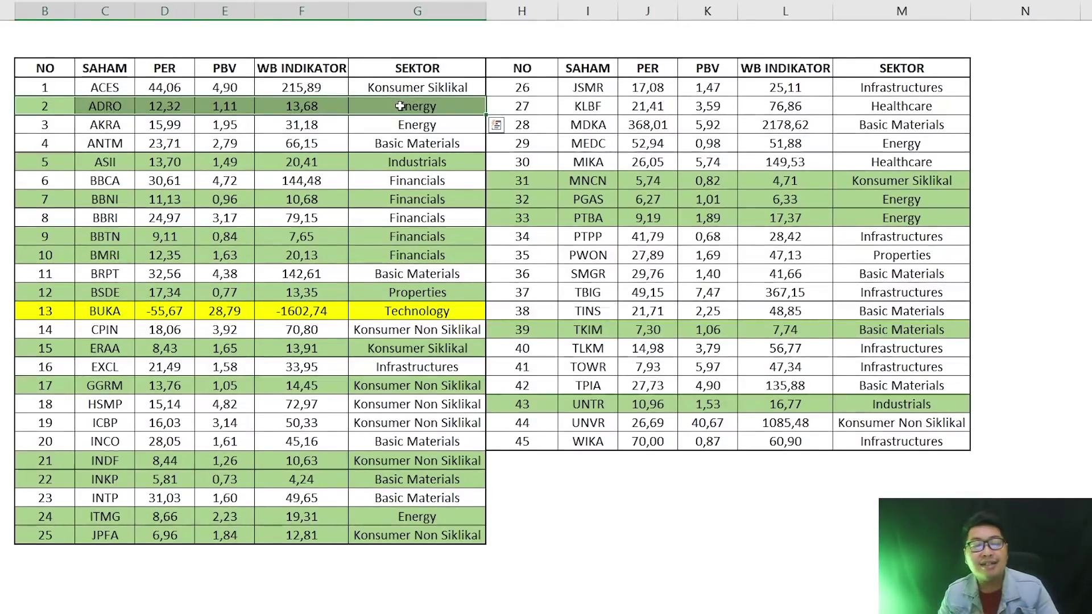
scroll(400, 105, down, 10)
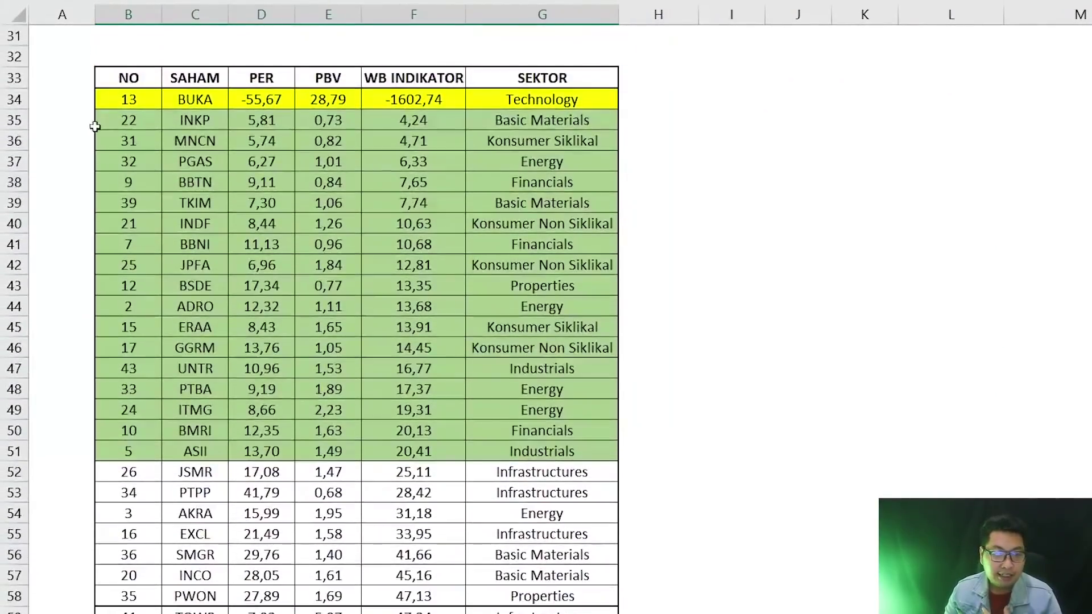
drag(129, 120, 133, 451)
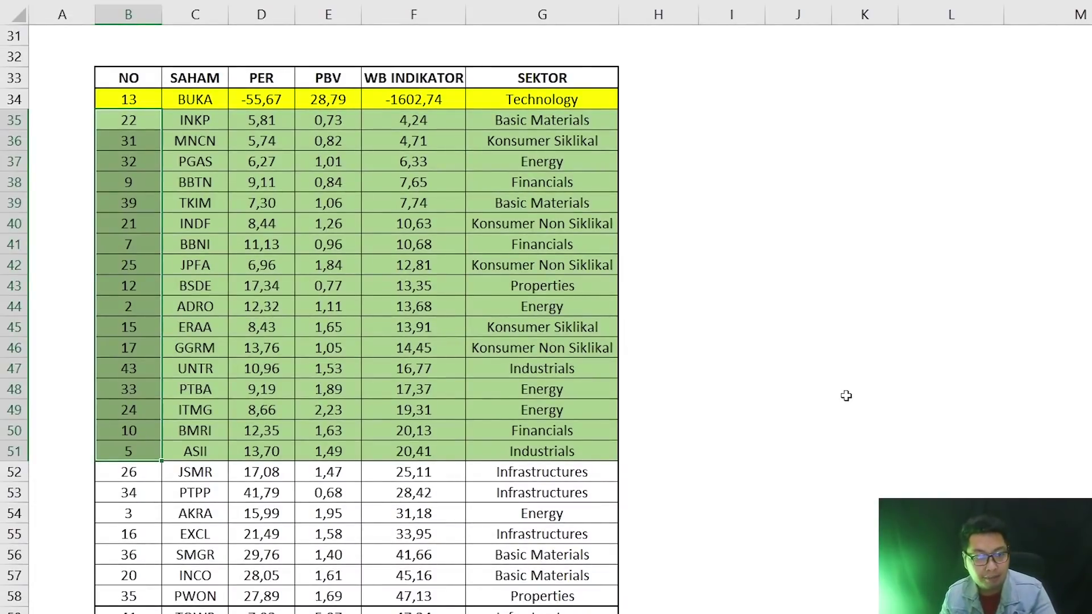
Highlight the first and last green rows, INKP and ASII, and check the PER, PBV and WB Indikator of ASII.
click(128, 137)
drag(139, 129, 458, 121)
drag(127, 458, 432, 455)
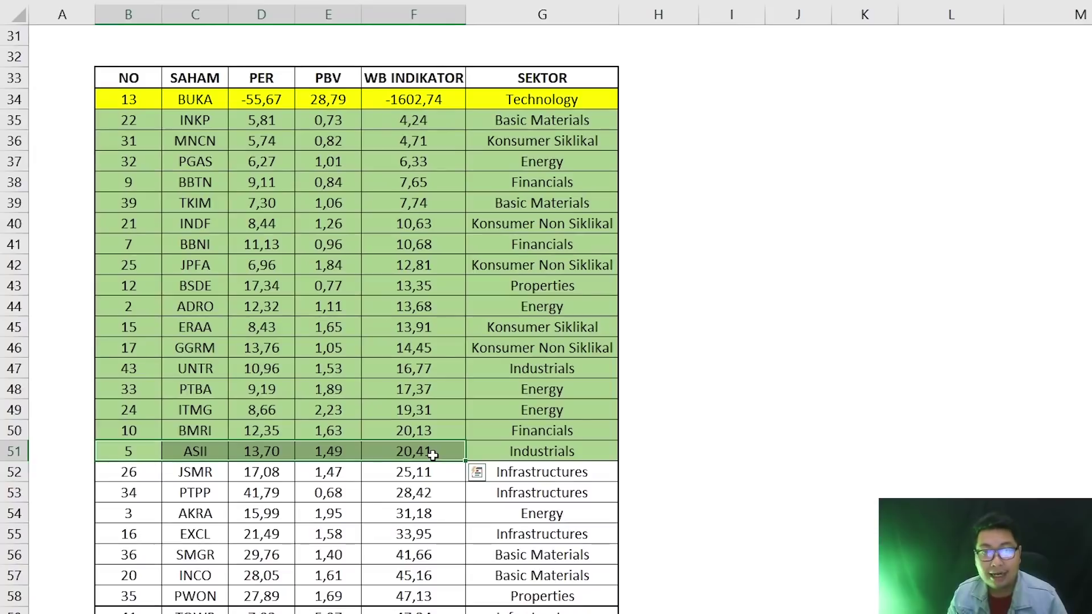
click(251, 453)
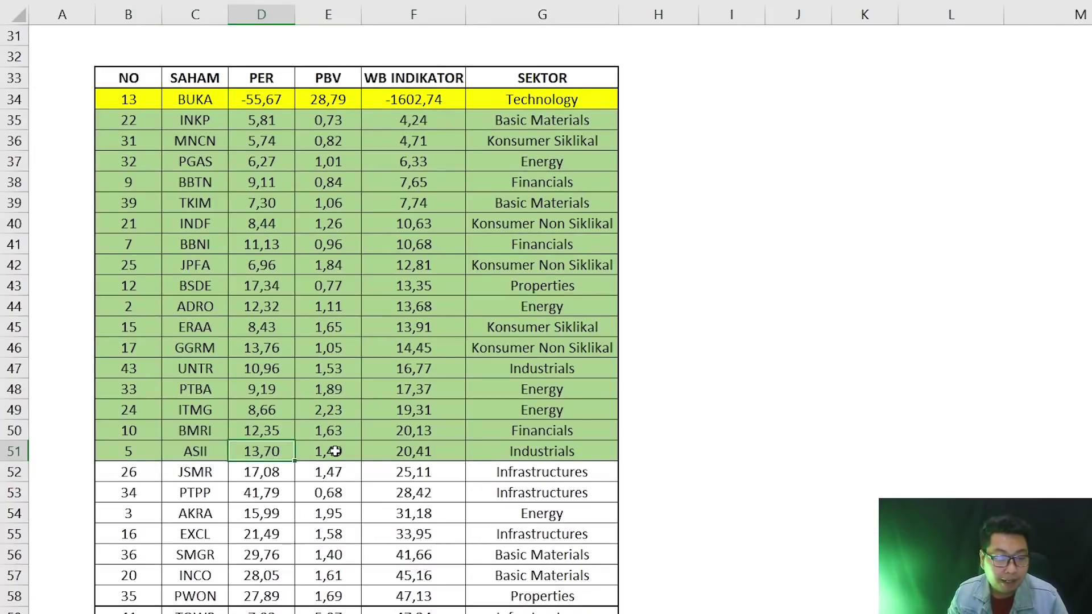
click(341, 450)
click(426, 453)
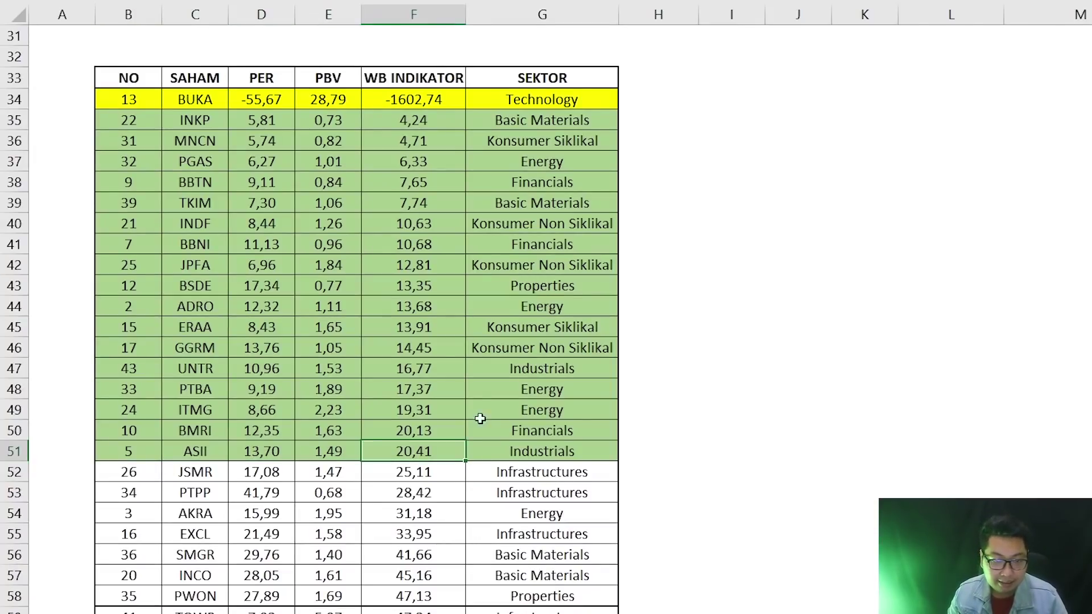
Point out the tickers INKP, MNCN, PGAS and BBTN, and highlight the BMRI and ASII entries from ticker to sector.
click(189, 122)
click(194, 142)
click(195, 162)
click(192, 182)
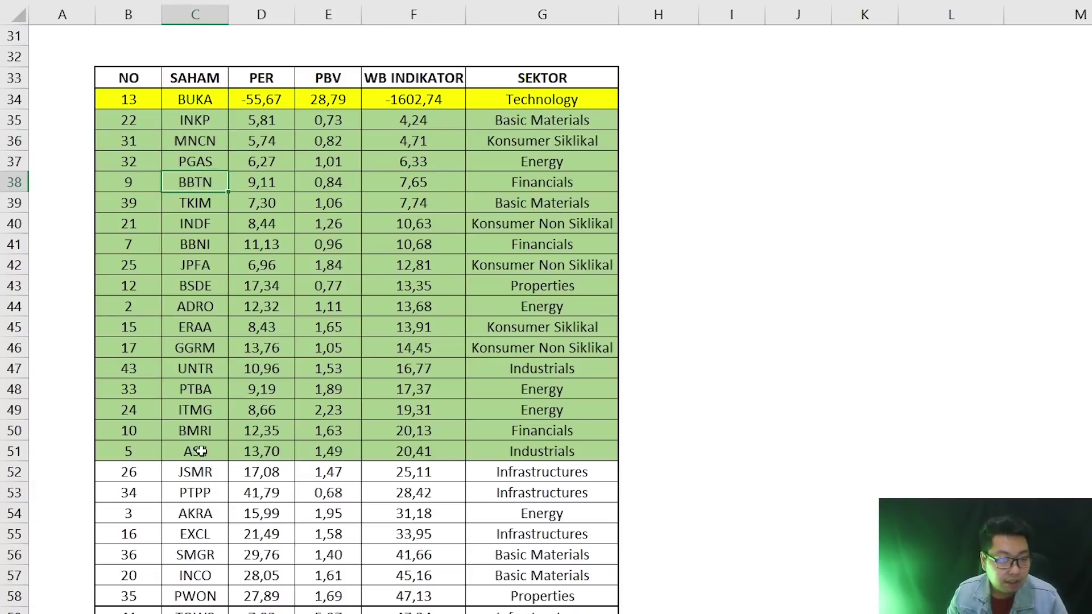
drag(192, 453, 489, 436)
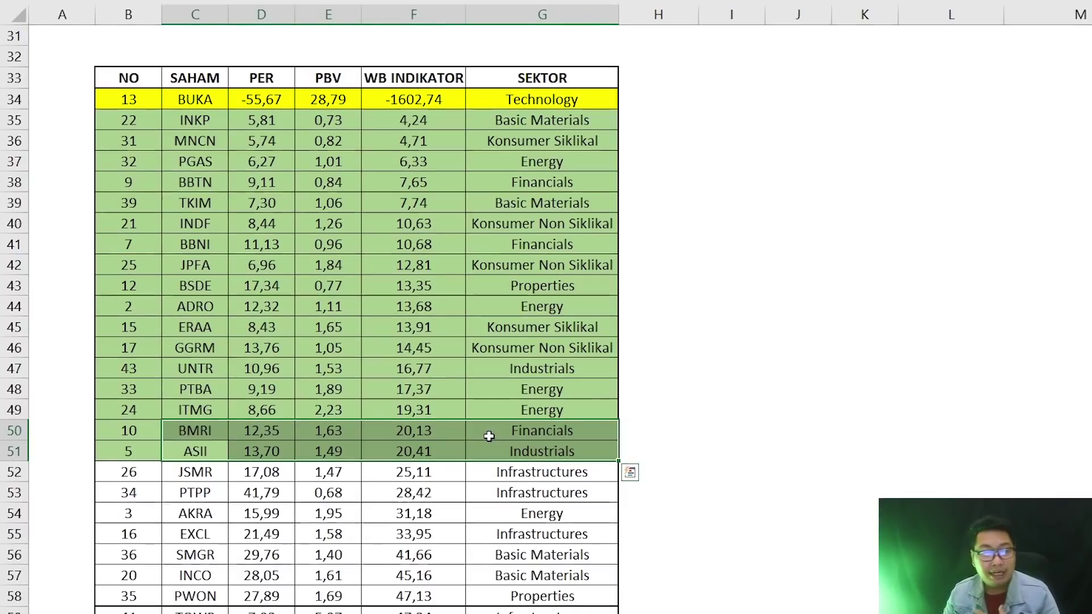
Highlight the ASII row and its WB Indikator, then select the yellow and green block B34:G51.
drag(139, 445, 562, 451)
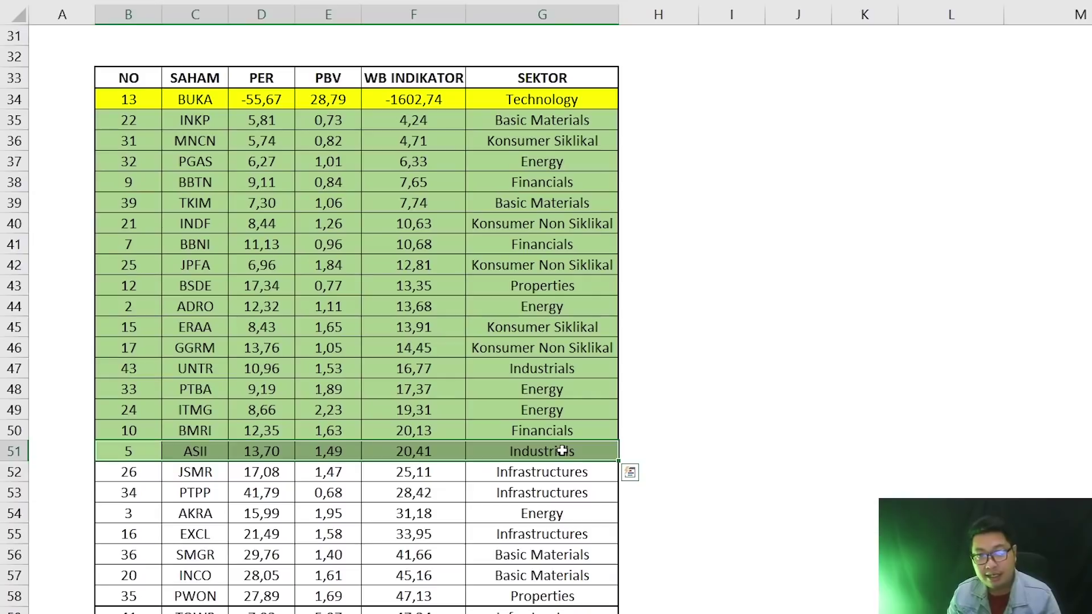
key(Escape)
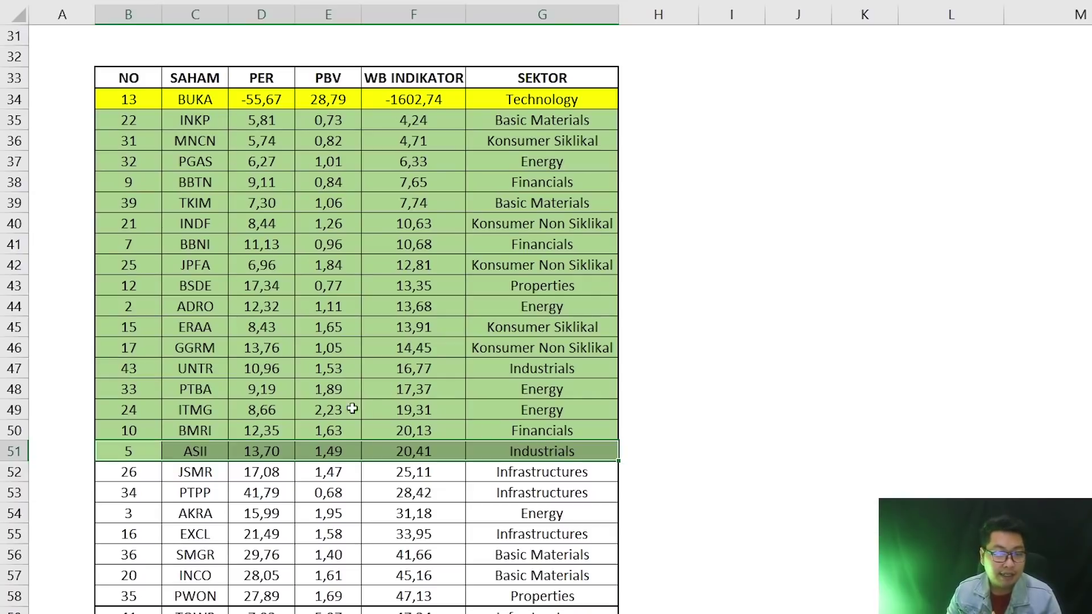
click(418, 453)
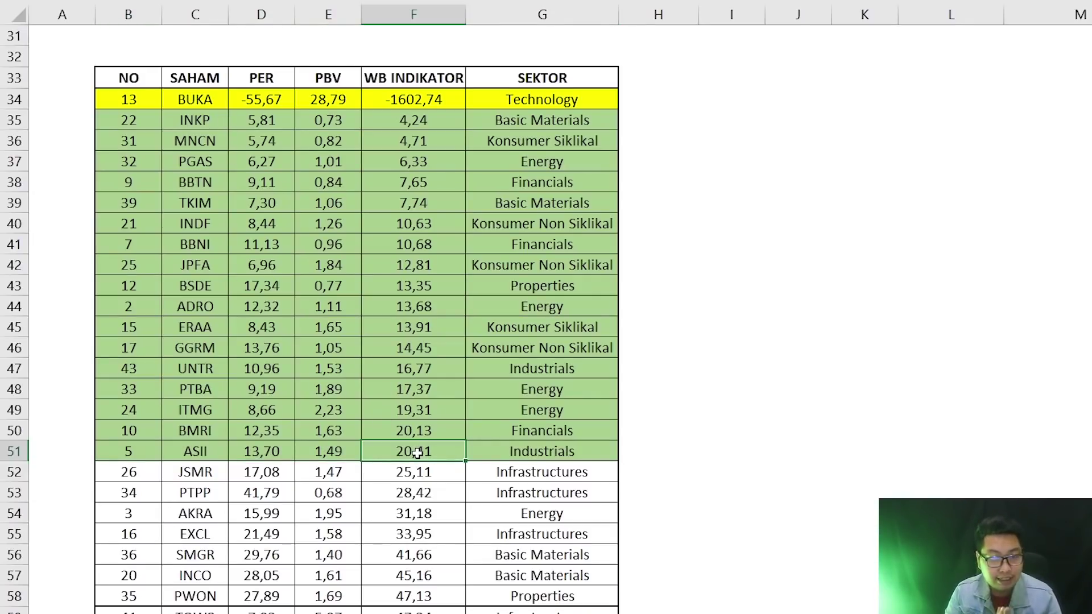
drag(129, 119, 557, 451)
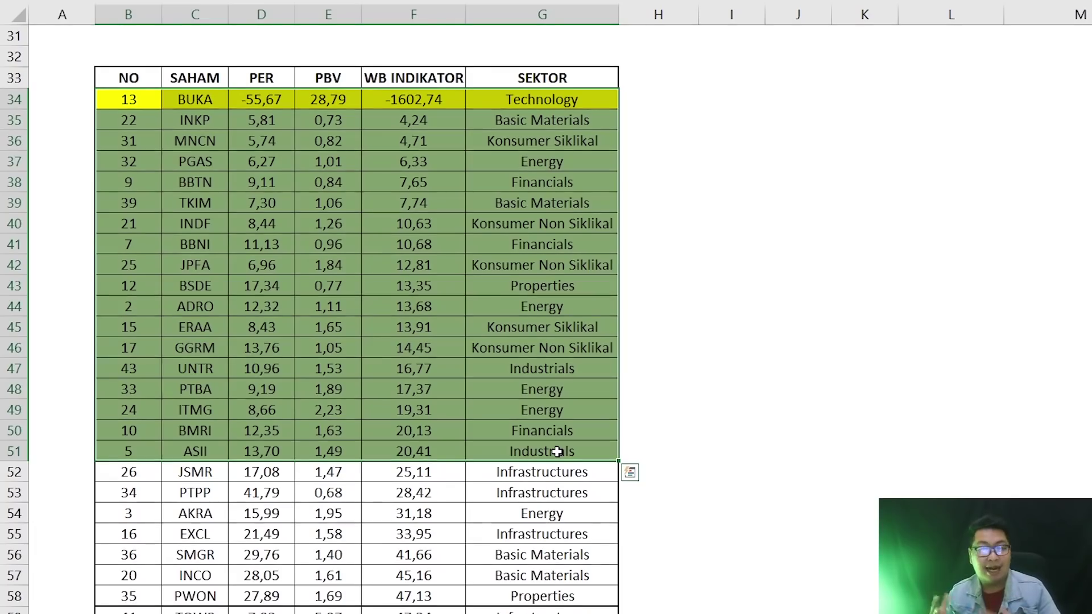
Clear the selection, go to the sector-grouped tables, and highlight the first Basic Materials rows and the sector of INKP.
click(796, 265)
scroll(369, 125, down, 8)
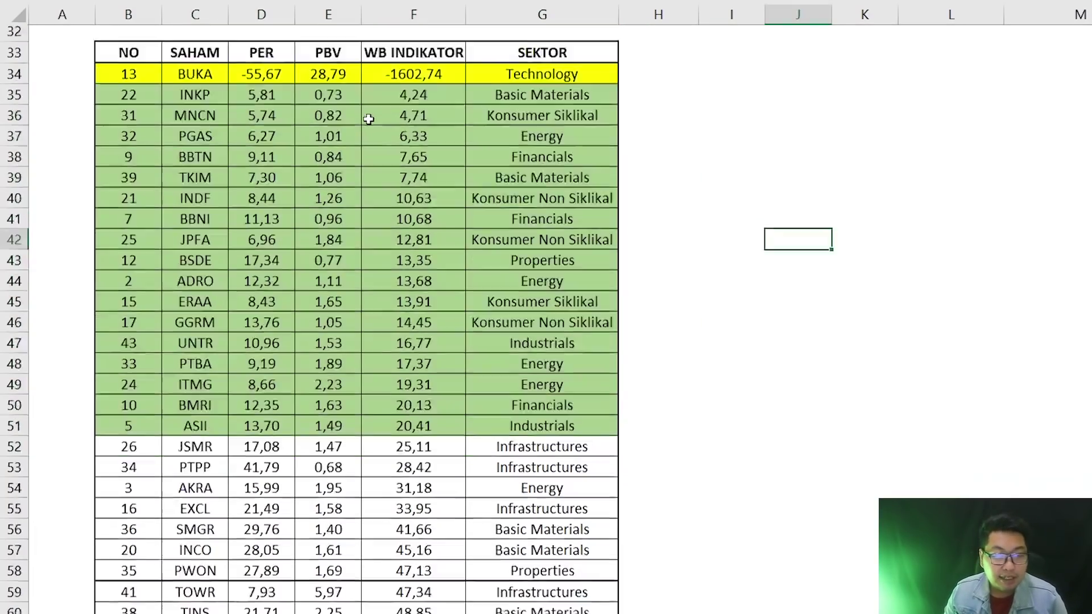
scroll(369, 125, down, 8)
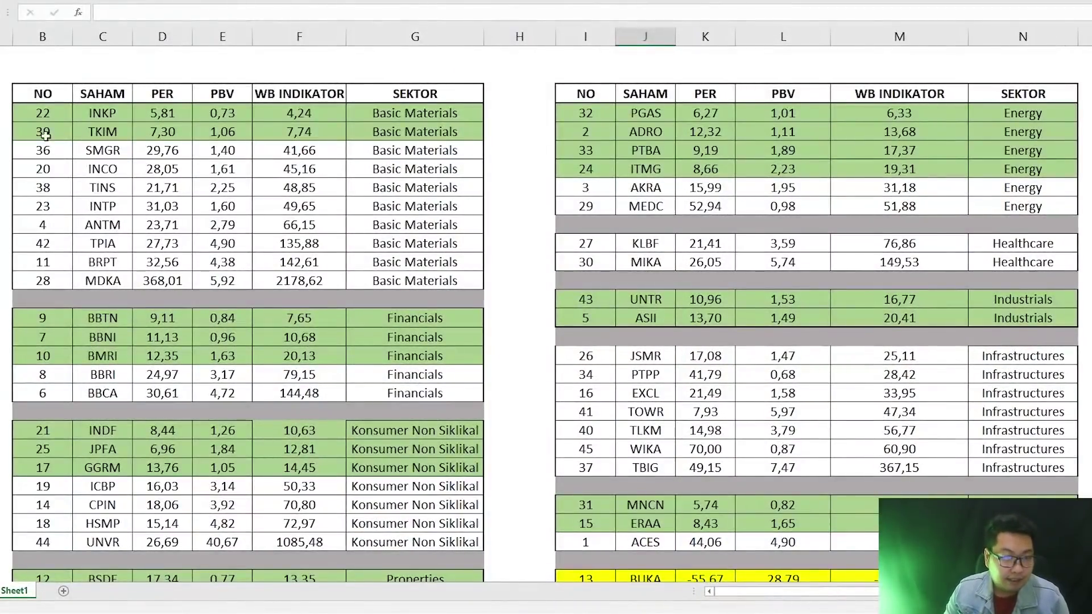
drag(35, 111, 243, 162)
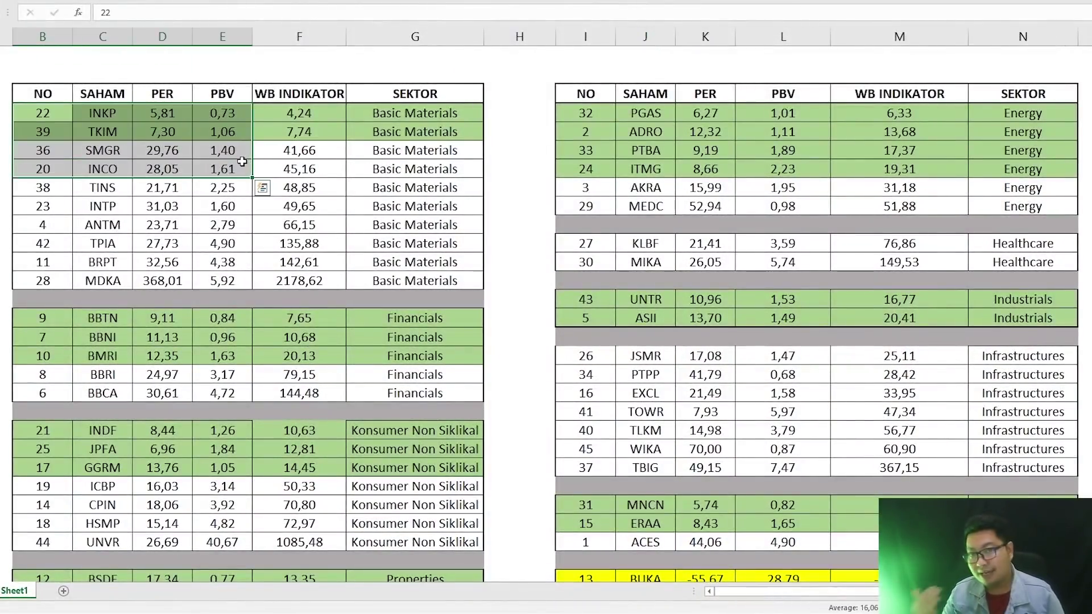
click(521, 60)
click(404, 120)
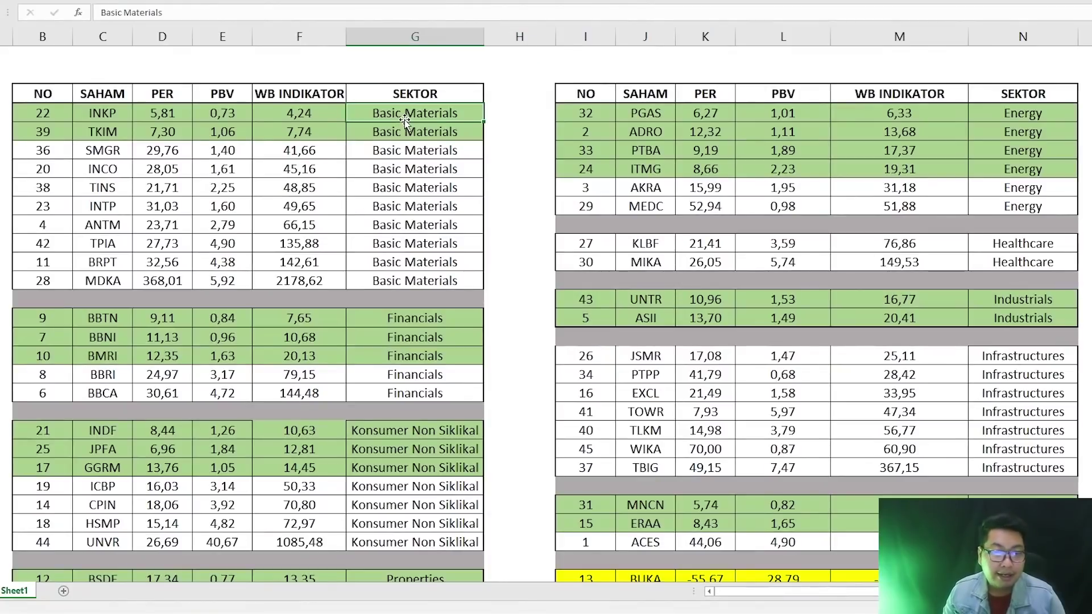
Compare the green Basic Materials stocks INKP and TKIM with the unshaded rows SMGR to MDKA, and inspect INKP's WB Indikator.
drag(34, 112, 315, 133)
drag(40, 150, 300, 285)
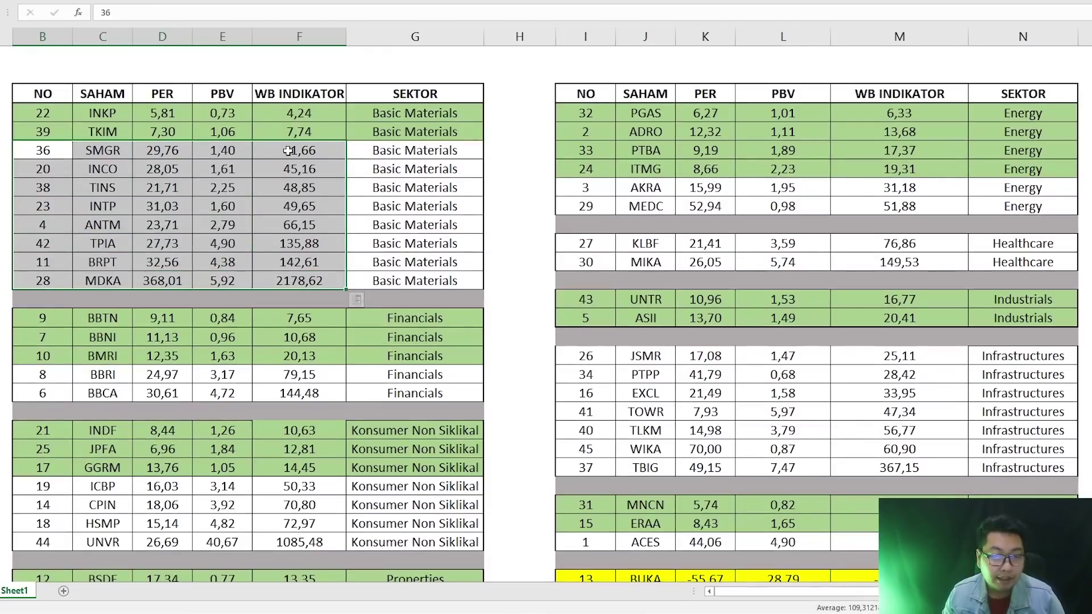
click(290, 120)
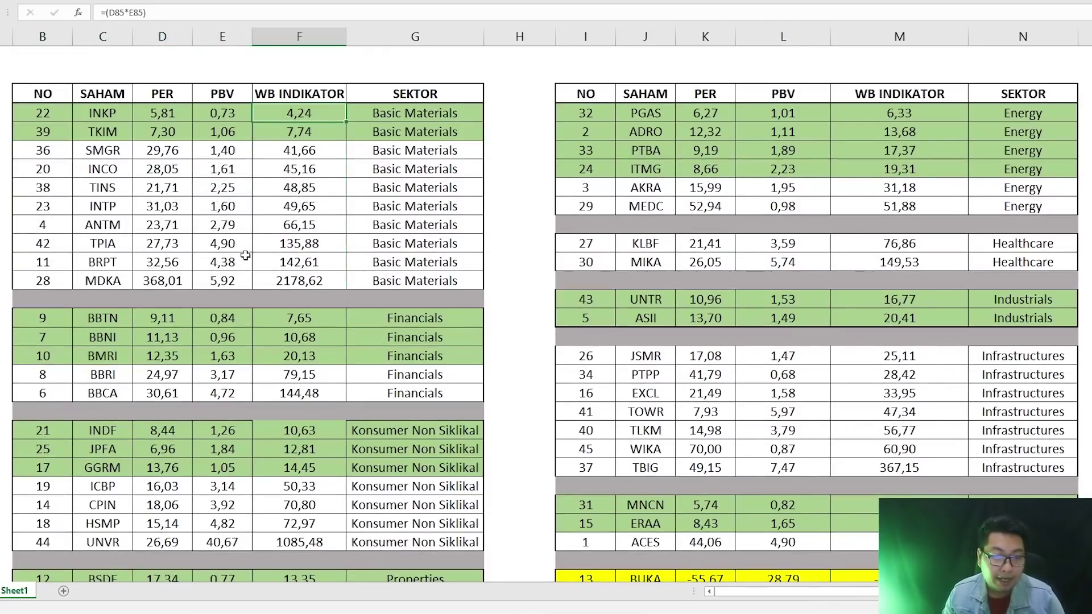
Highlight the green rows of the Financials group, BBTN to BMRI, and of the Konsumer Non Siklikal group, INDF to GGRM.
drag(68, 310, 455, 320)
drag(45, 337, 438, 359)
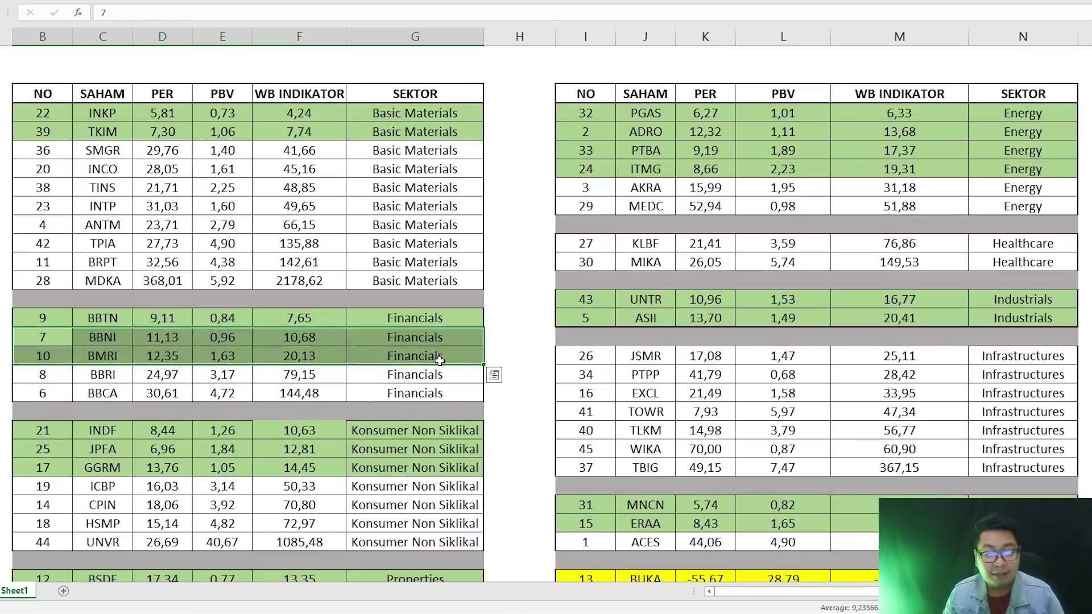
scroll(440, 360, down, 2)
scroll(437, 359, up, 1)
scroll(437, 359, down, 1)
drag(46, 319, 415, 327)
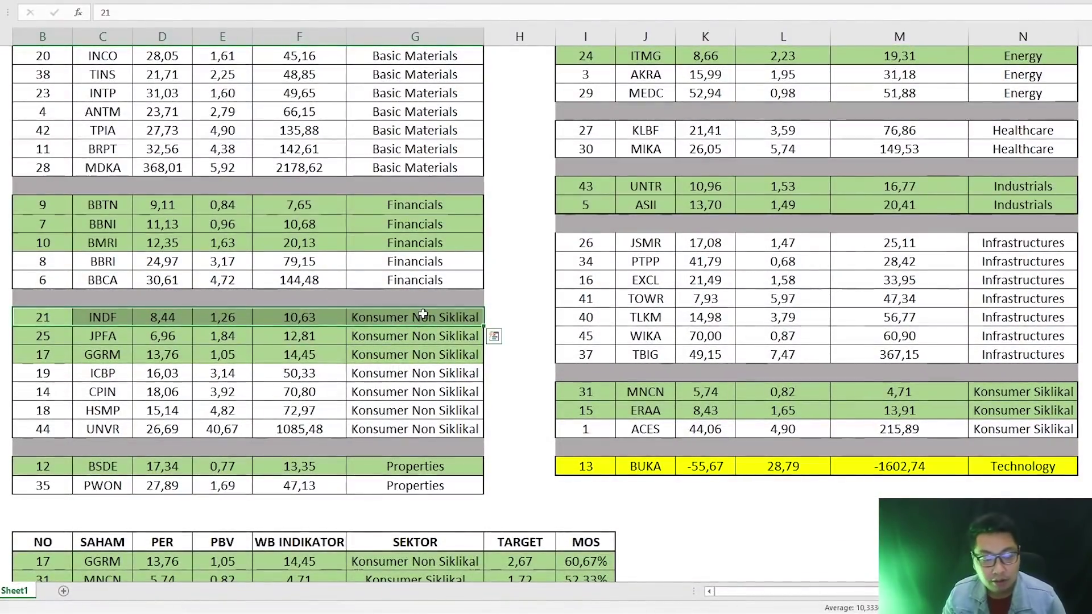
click(220, 362)
drag(49, 356, 419, 340)
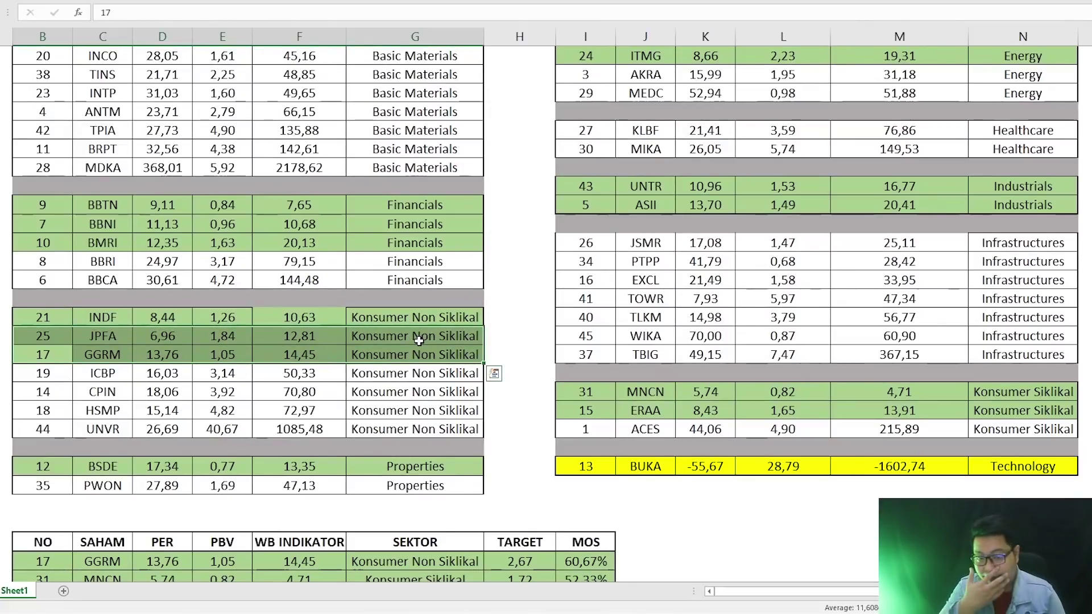
Highlight the green BSDE row in the Properties group, from number to sector.
scroll(274, 338, down, 2)
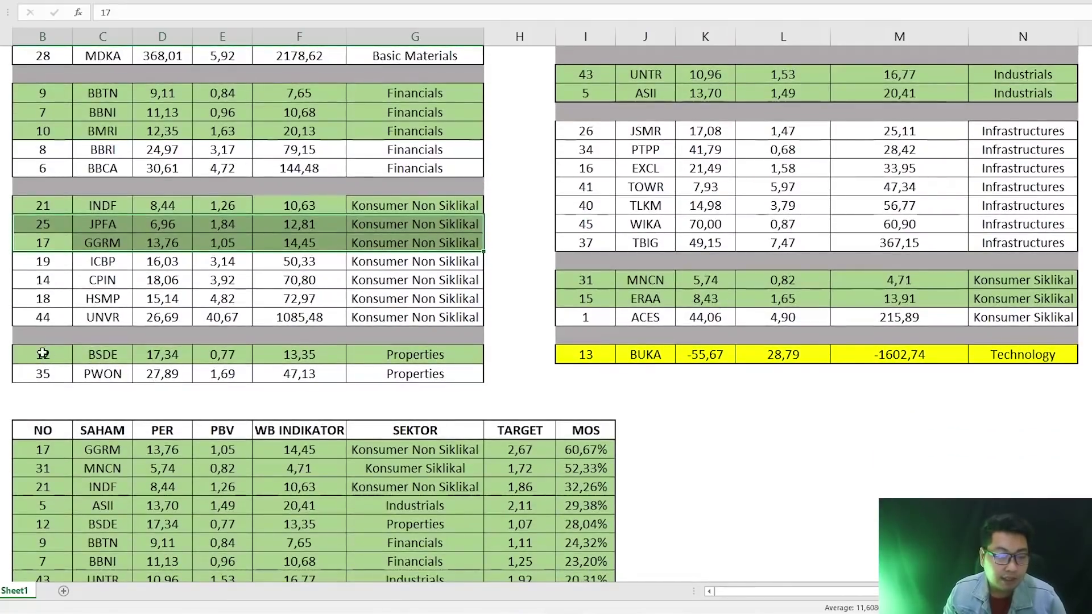
drag(42, 354, 428, 351)
scroll(531, 322, up, 4)
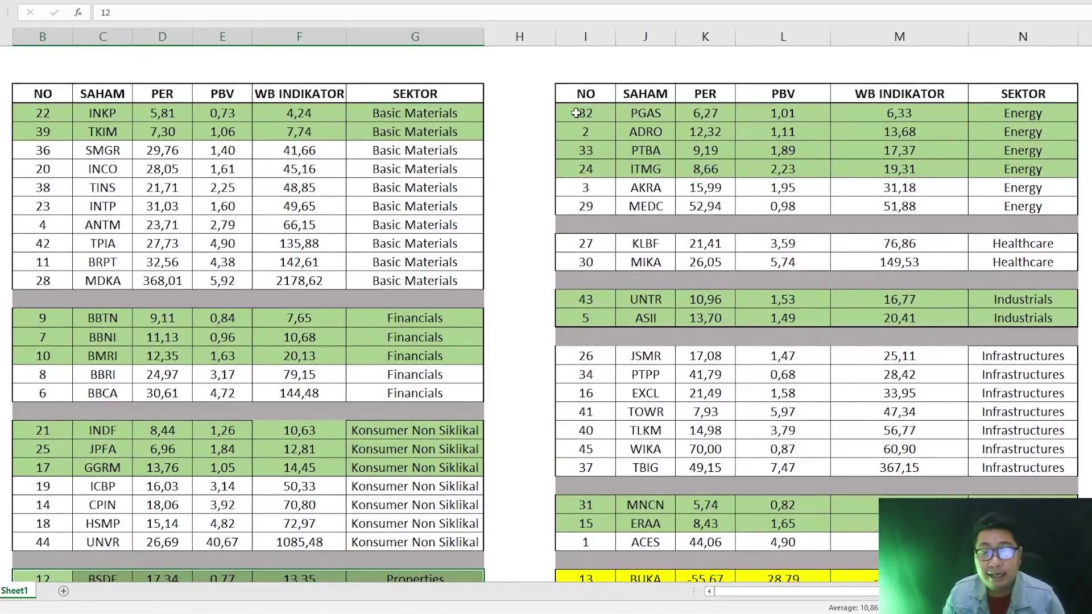
Highlight the green Energy rows, PGAS and ADRO to ITMG, and the Industrials rows UNTR and ASII.
drag(576, 113, 1011, 116)
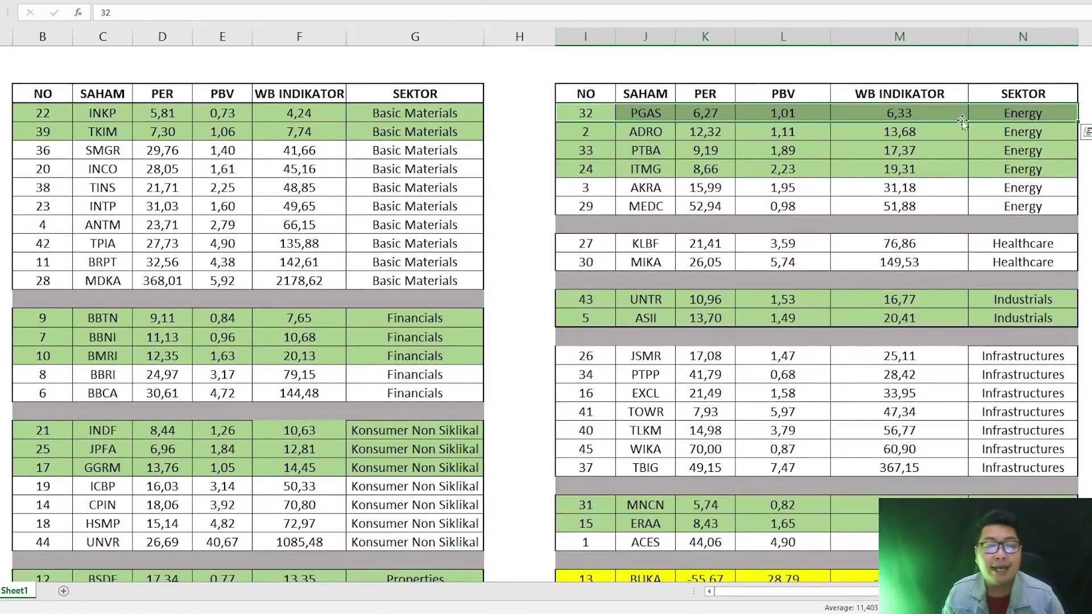
drag(580, 133, 1000, 167)
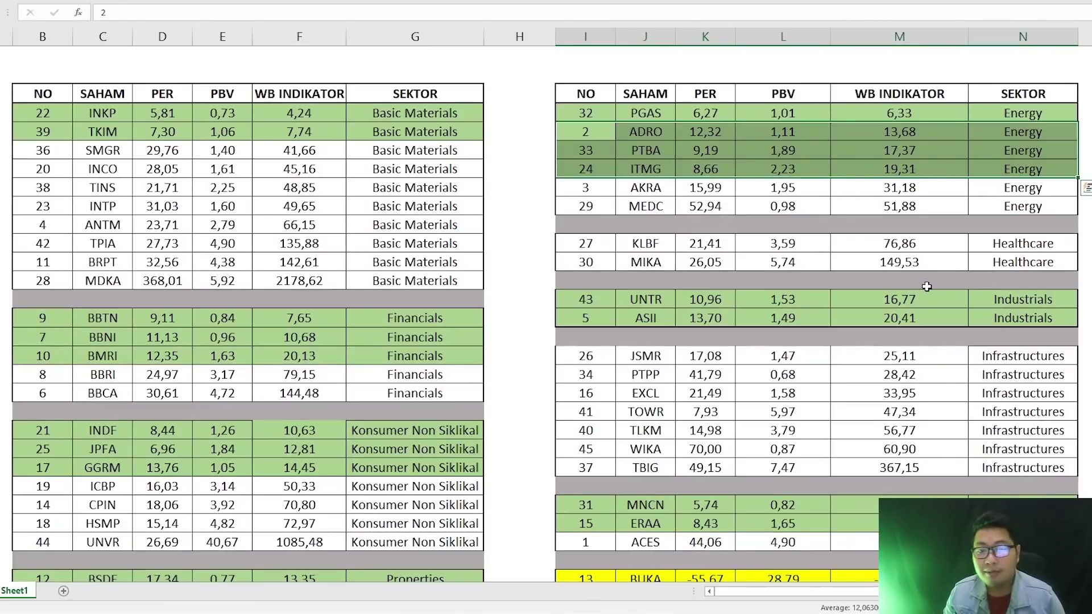
drag(582, 301, 971, 322)
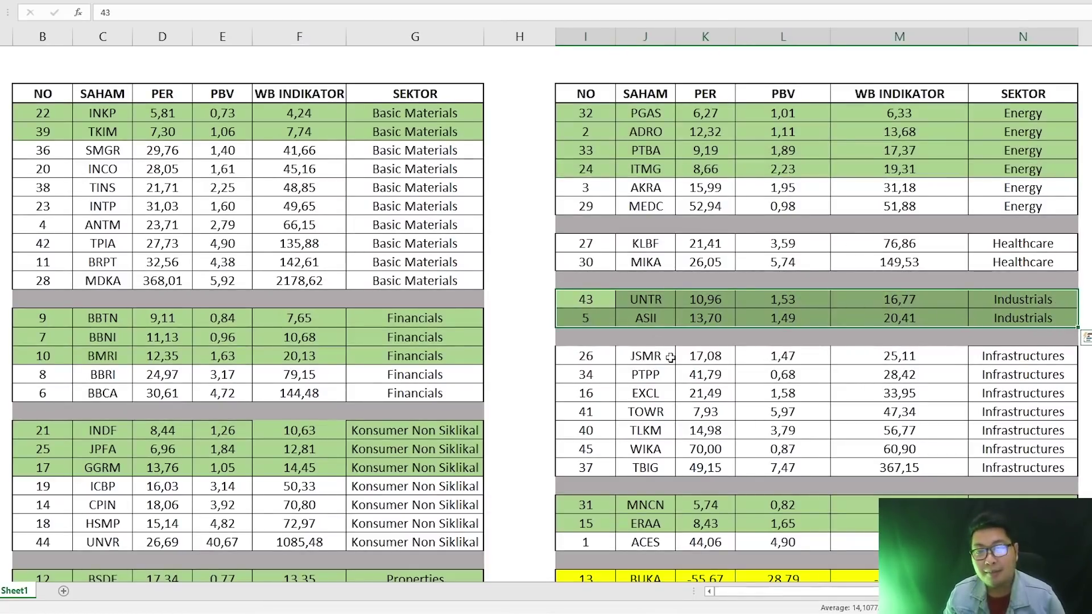
Highlight the green MNCN and ERAA rows in the Konsumer Siklikal group.
scroll(705, 421, down, 1)
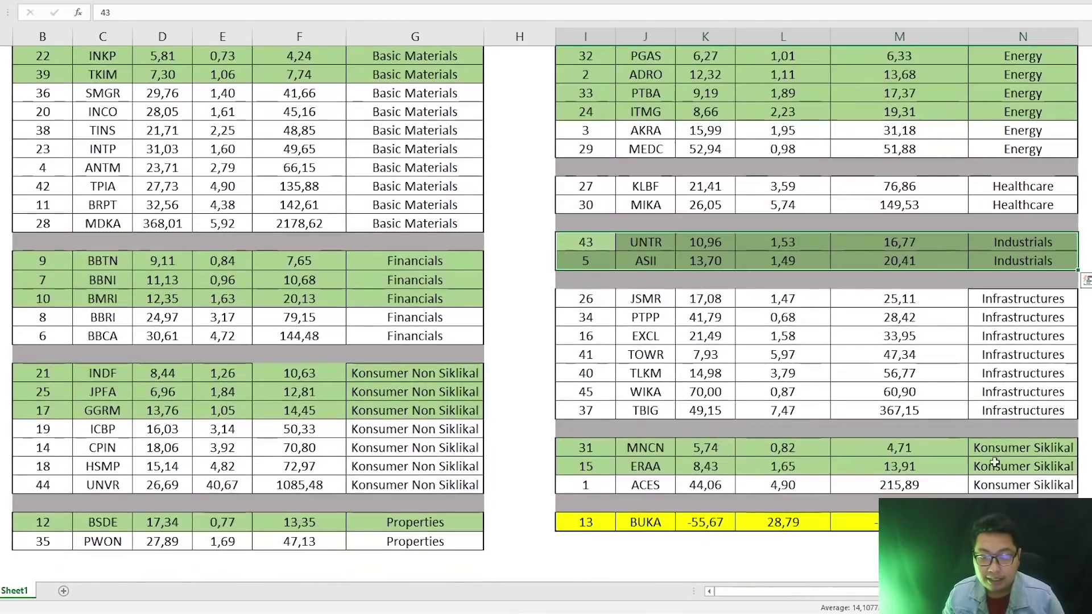
click(607, 454)
drag(607, 453, 1014, 465)
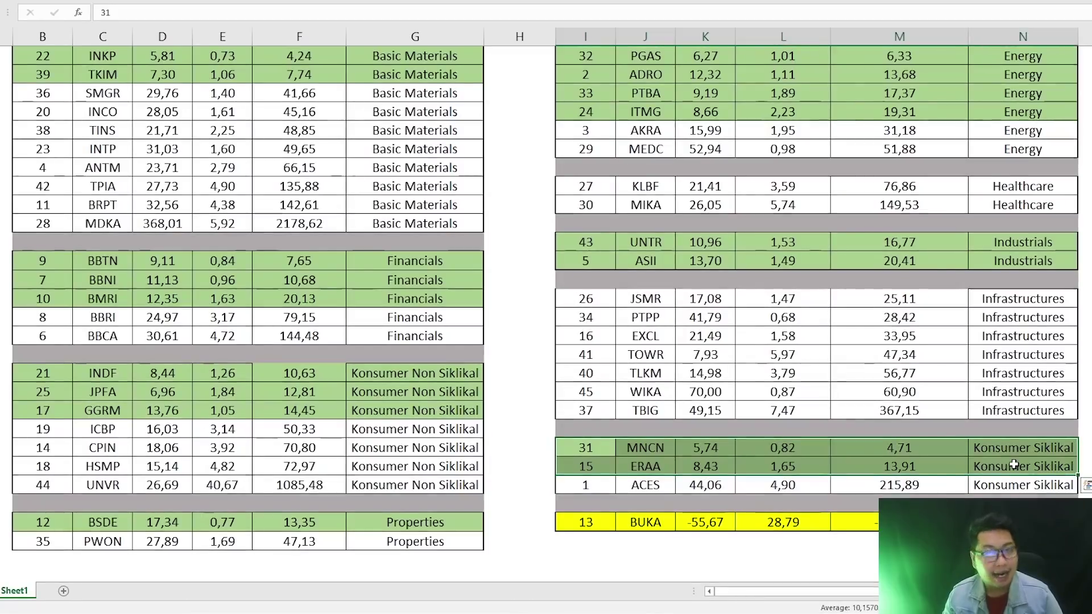
scroll(510, 343, up, 1)
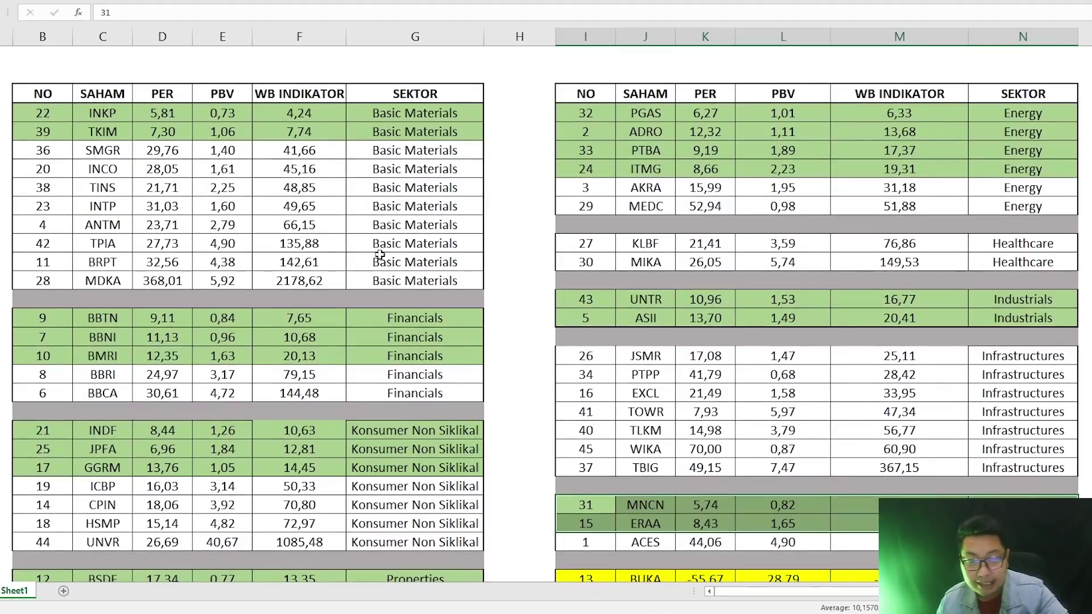
Highlight the INKP row in Basic Materials, then the Energy table from its header down to the ADRO row.
click(497, 175)
drag(25, 109, 437, 117)
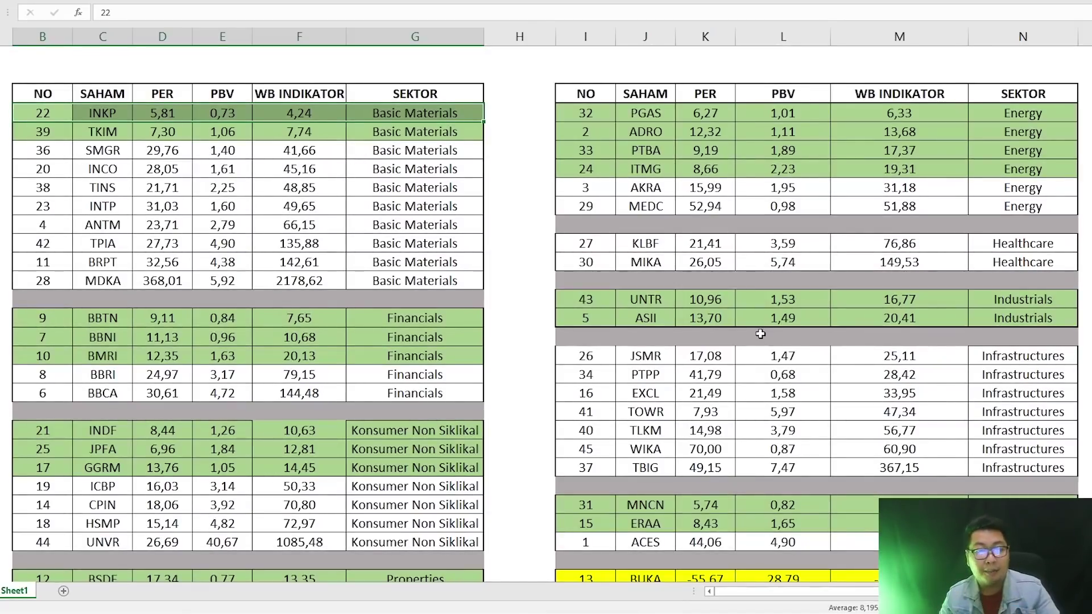
drag(36, 120, 966, 109)
click(804, 185)
drag(586, 98, 1039, 125)
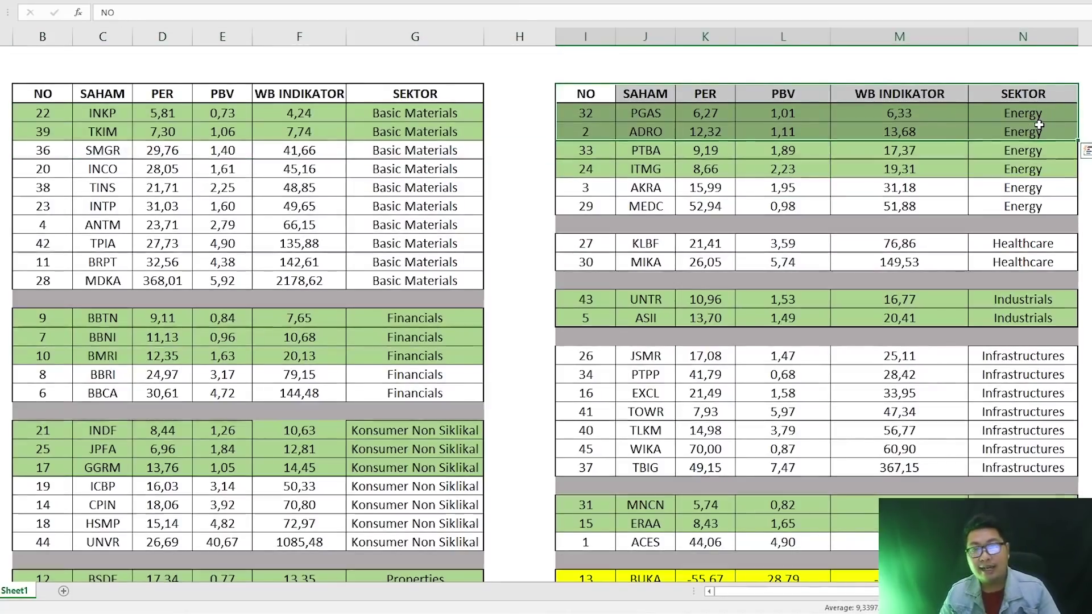
Go to the table with Target and MOS and highlight all its stocks from GGRM to ERAA, then clear the selection.
scroll(511, 183, down, 10)
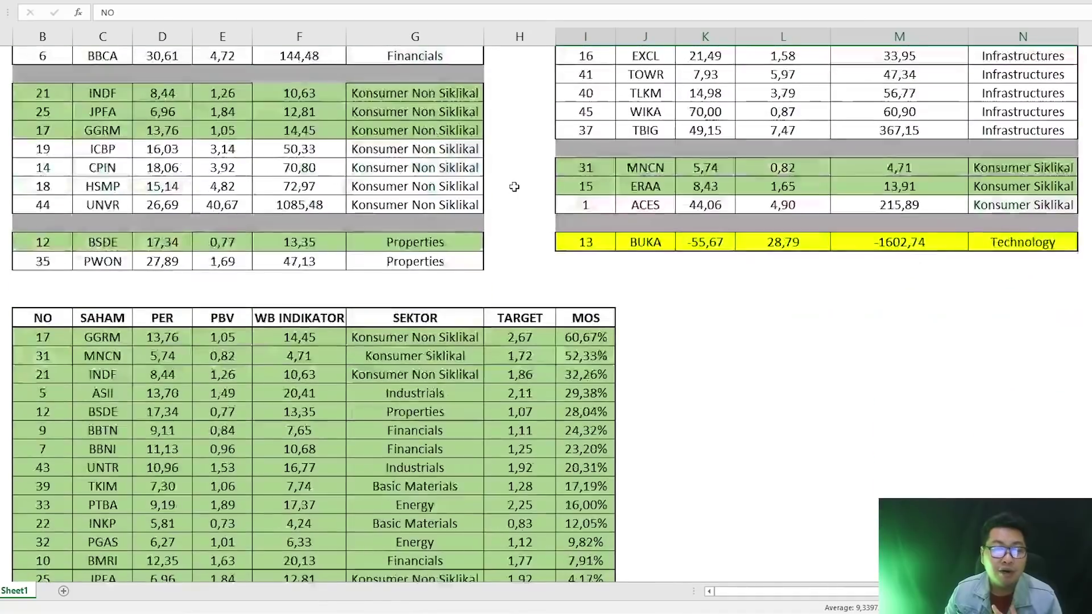
scroll(517, 188, up, 1)
click(517, 188)
right_click(550, 170)
key(Escape)
drag(50, 169, 585, 463)
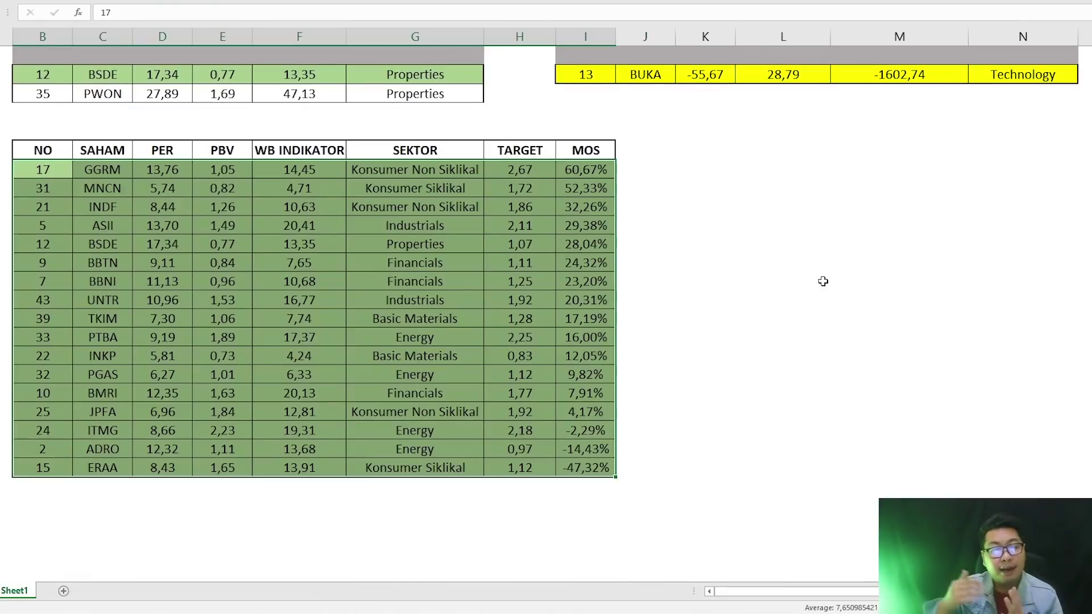
click(867, 262)
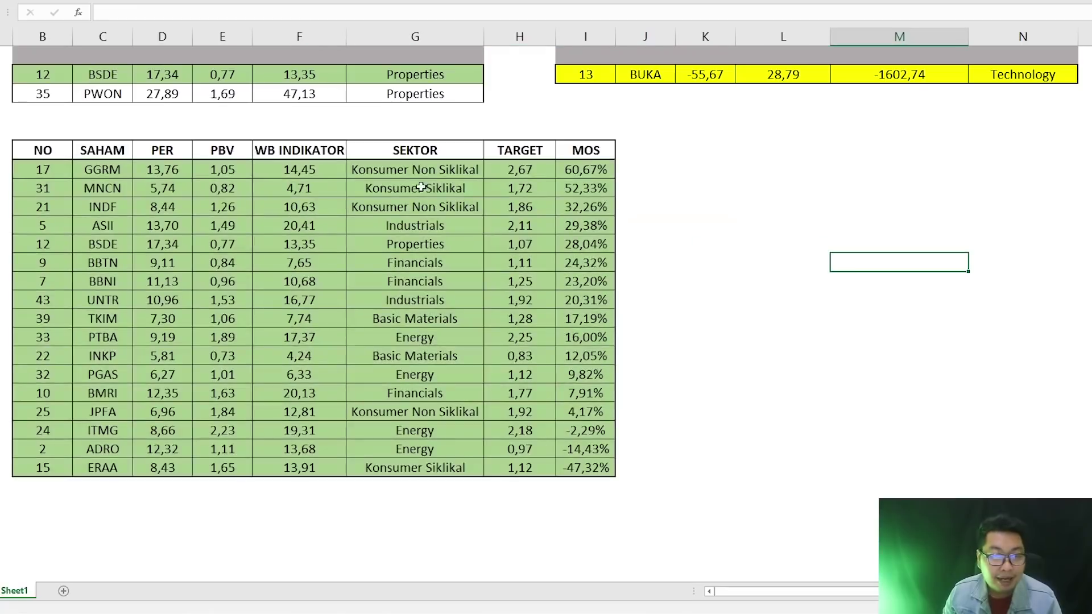
Inspect GGRM's Target and the formula behind its MOS.
click(531, 170)
click(578, 170)
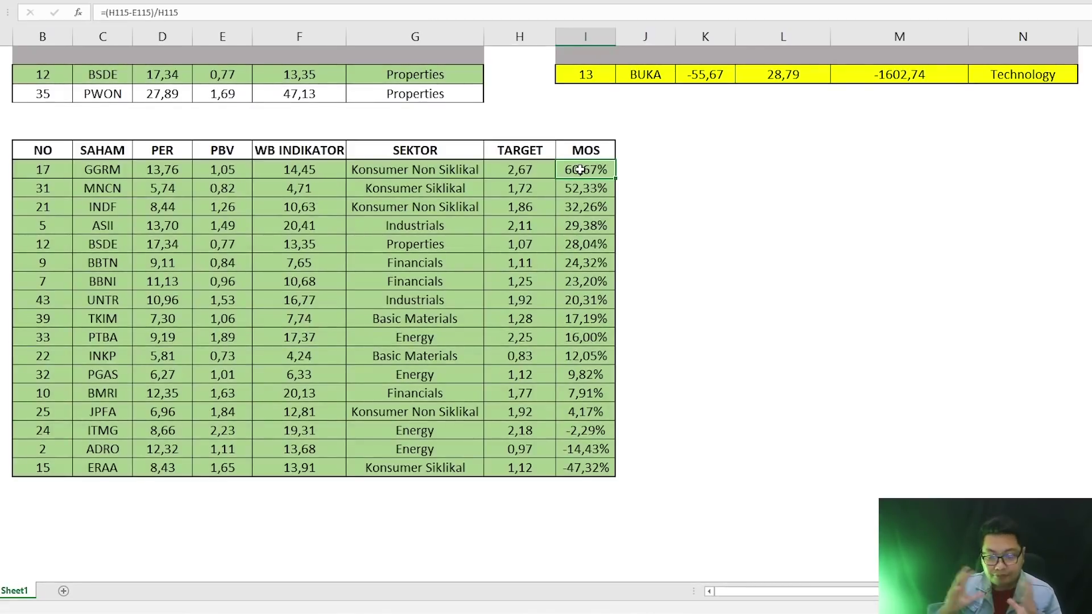
click(779, 224)
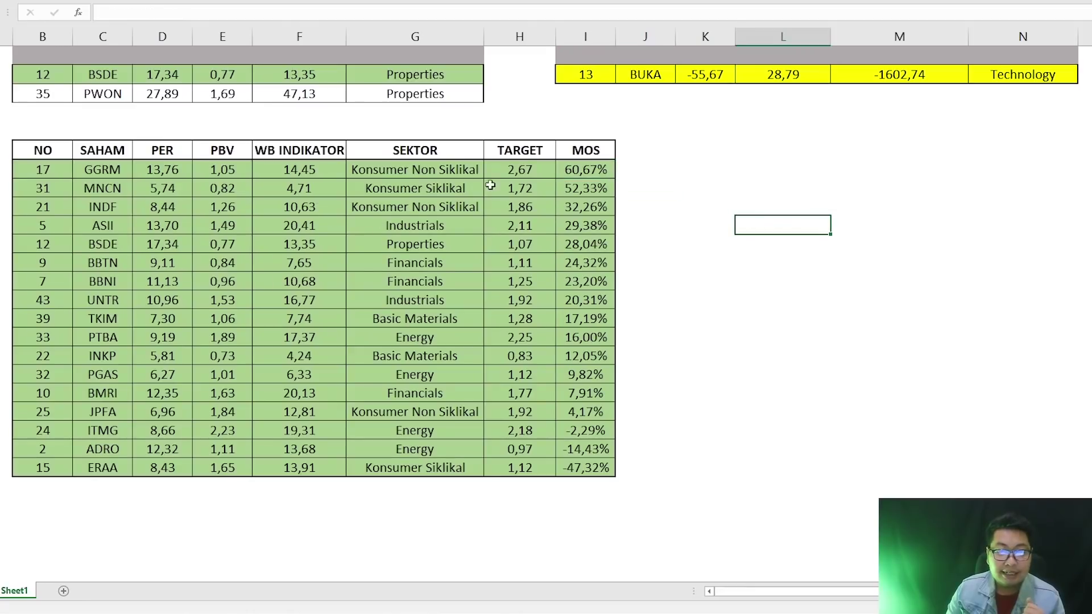
Highlight the Target column and examine the individual Target values of BBNI and GGRM.
drag(520, 153, 513, 462)
click(836, 374)
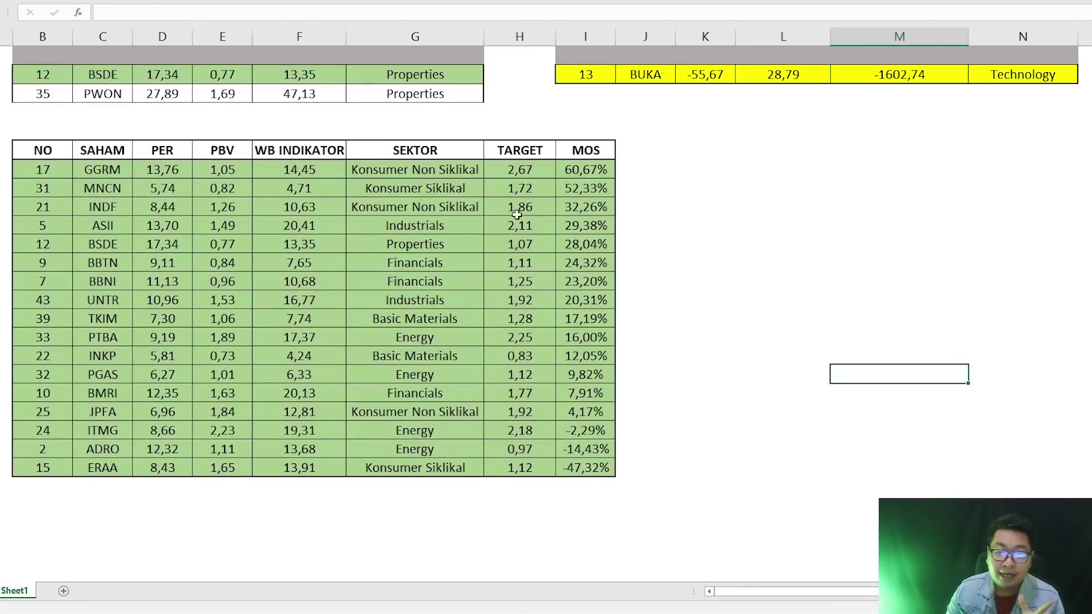
drag(521, 149, 519, 170)
click(519, 281)
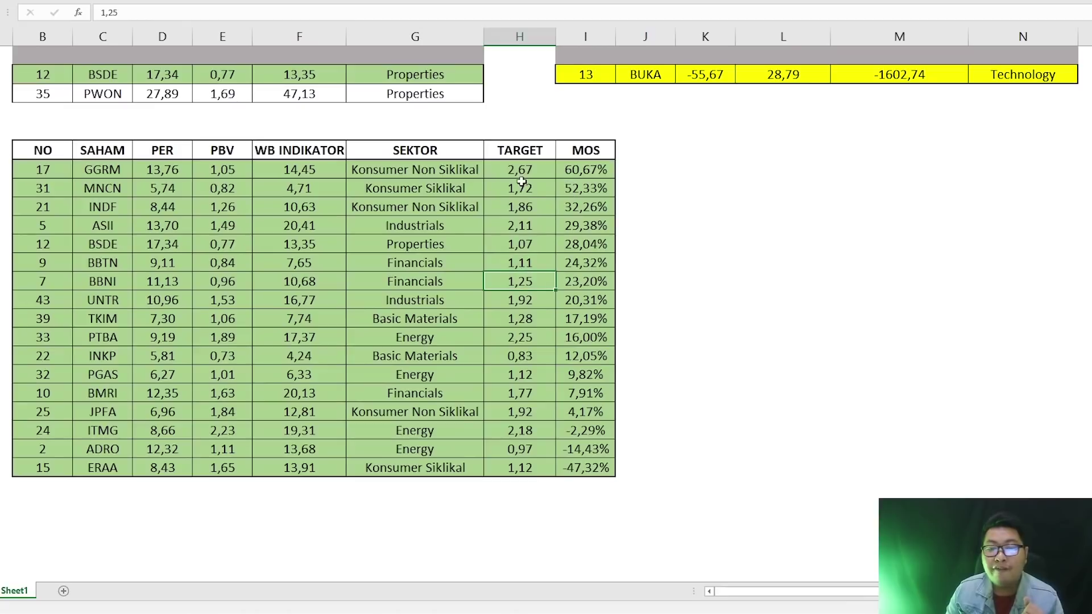
click(519, 173)
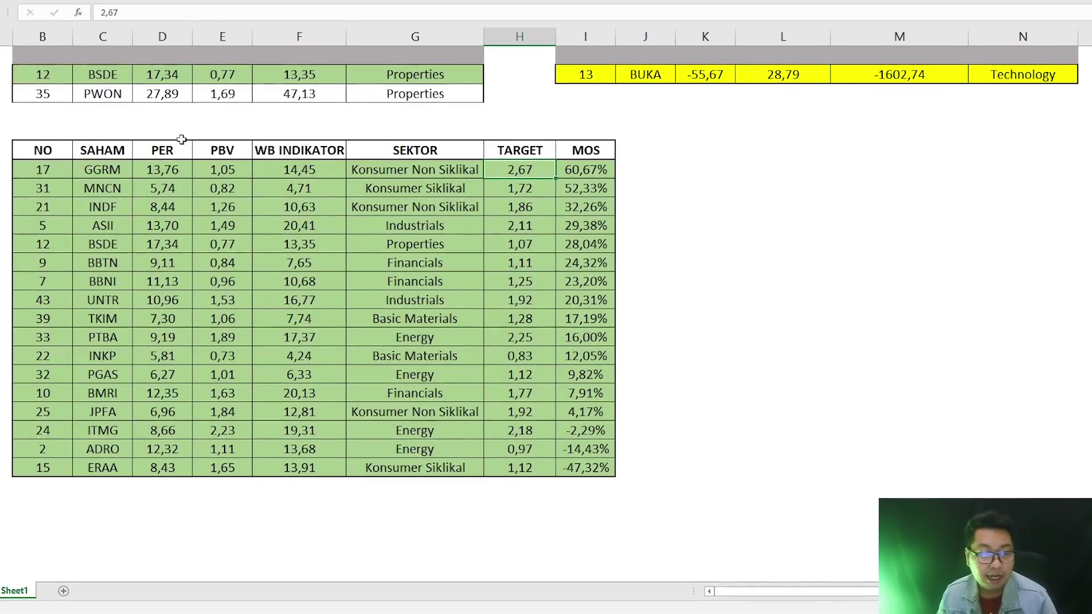
Compare the PBV column with the Target column, then check how GGRM's MOS is calculated from them.
drag(227, 171, 228, 479)
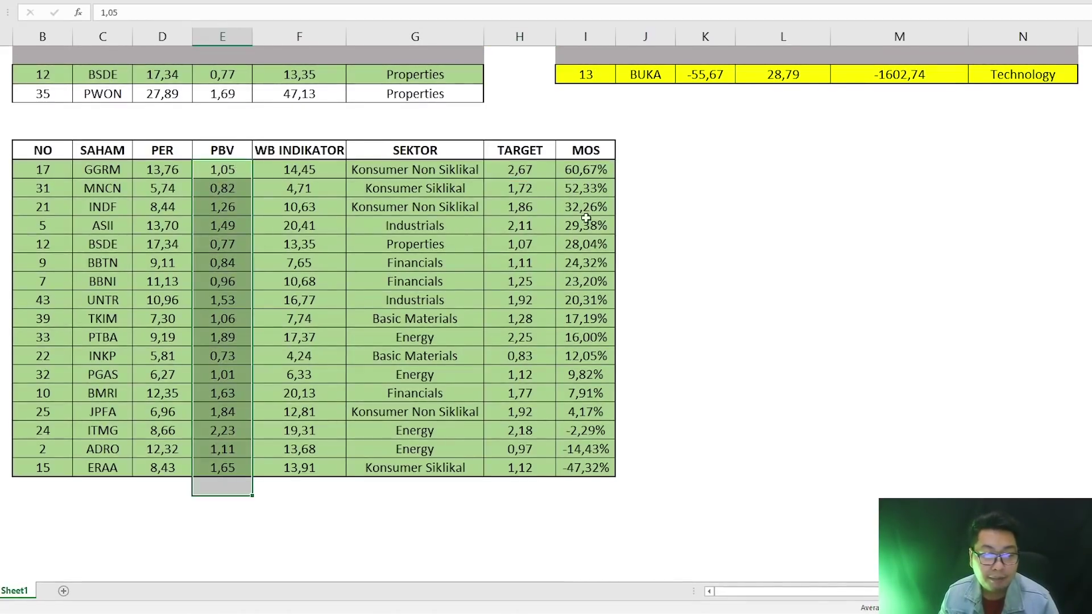
drag(535, 174, 538, 465)
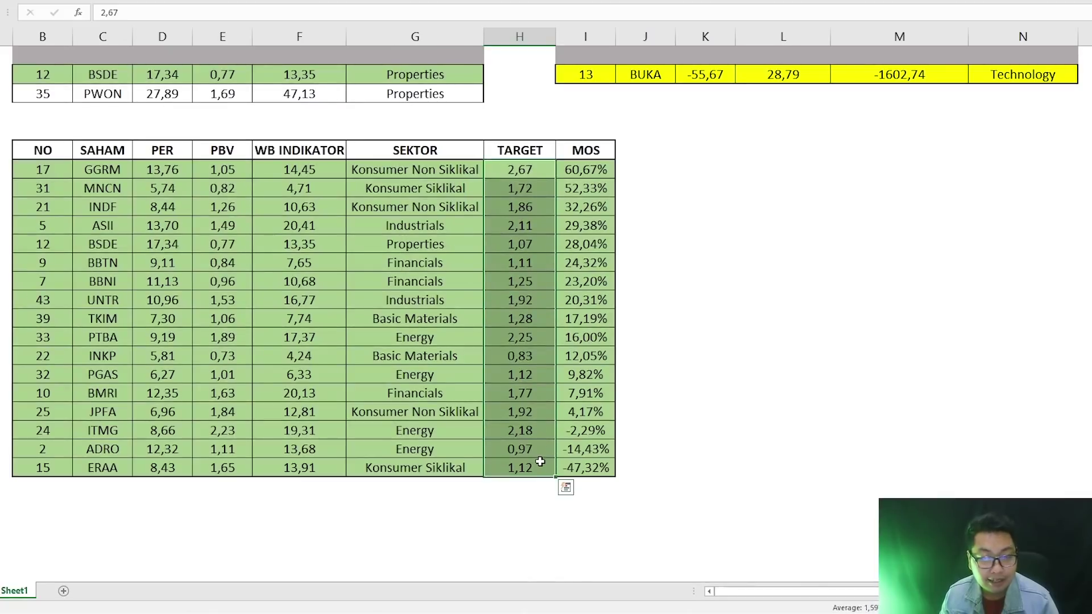
drag(708, 264, 755, 284)
click(522, 170)
click(589, 173)
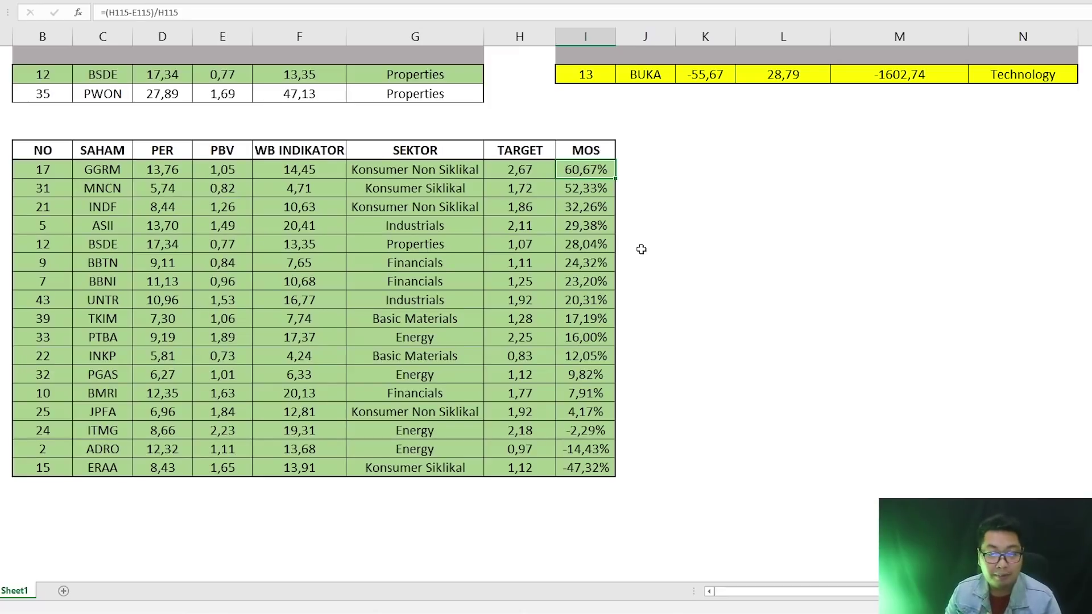
Select the Target values of all stocks, and return to the spreadsheet from the ASII Fundachart in Stockbit.
click(730, 244)
drag(522, 174, 520, 467)
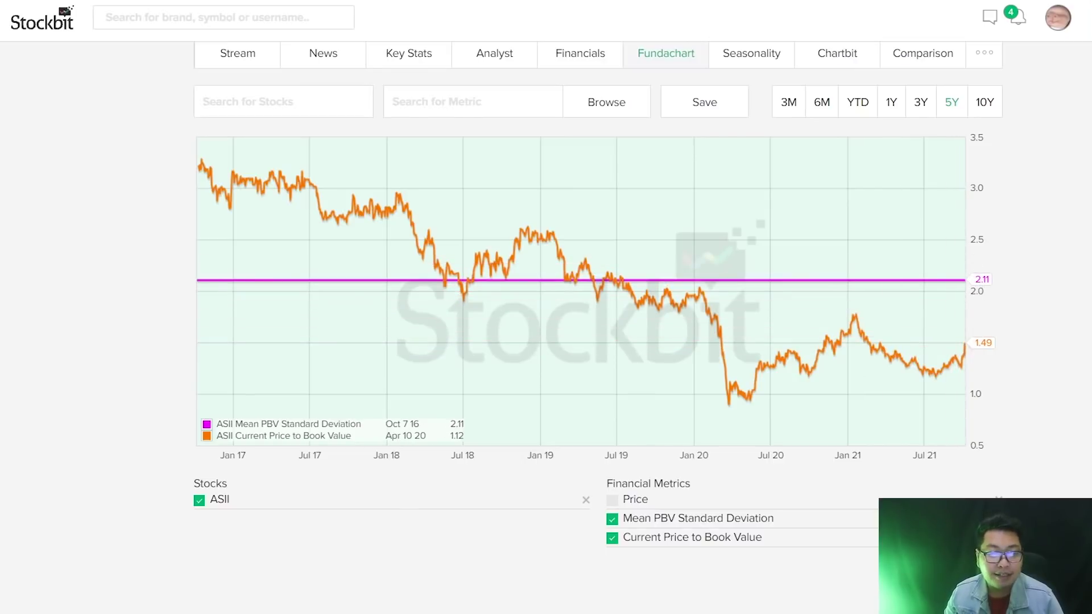
key(alt+Tab)
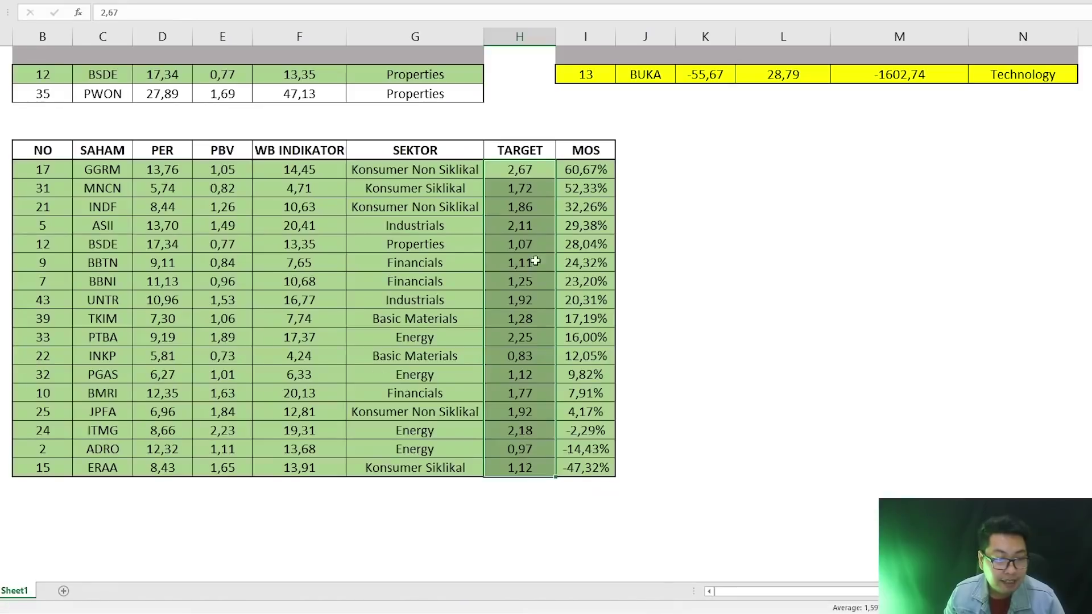
Inspect ASII's MOS formula, then highlight the Target and MOS values of all stocks from GGRM to ERAA.
click(770, 261)
click(573, 226)
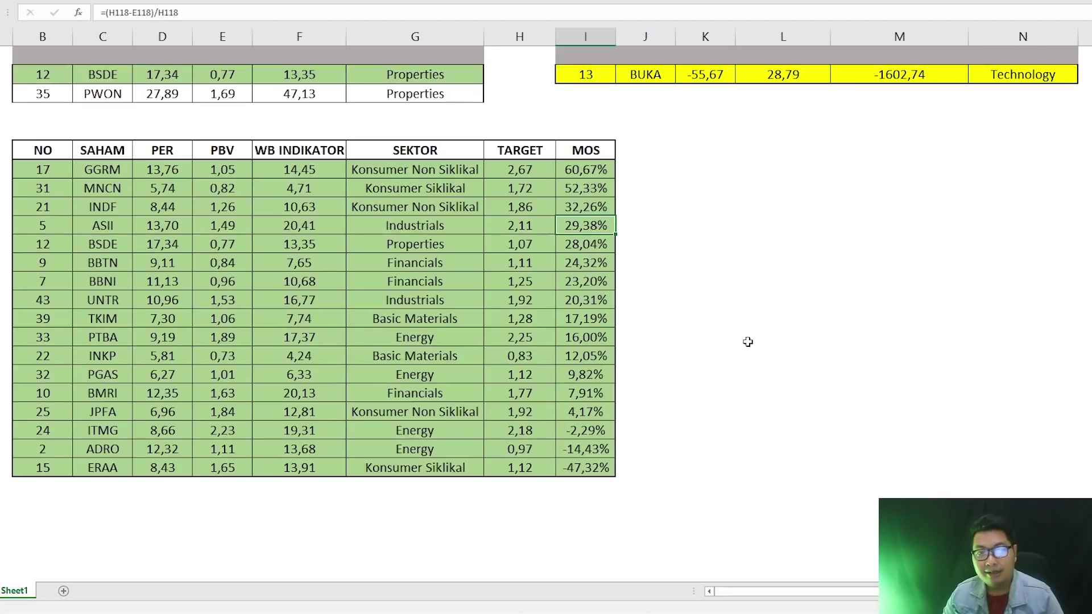
click(756, 411)
drag(520, 169, 537, 451)
drag(586, 169, 592, 467)
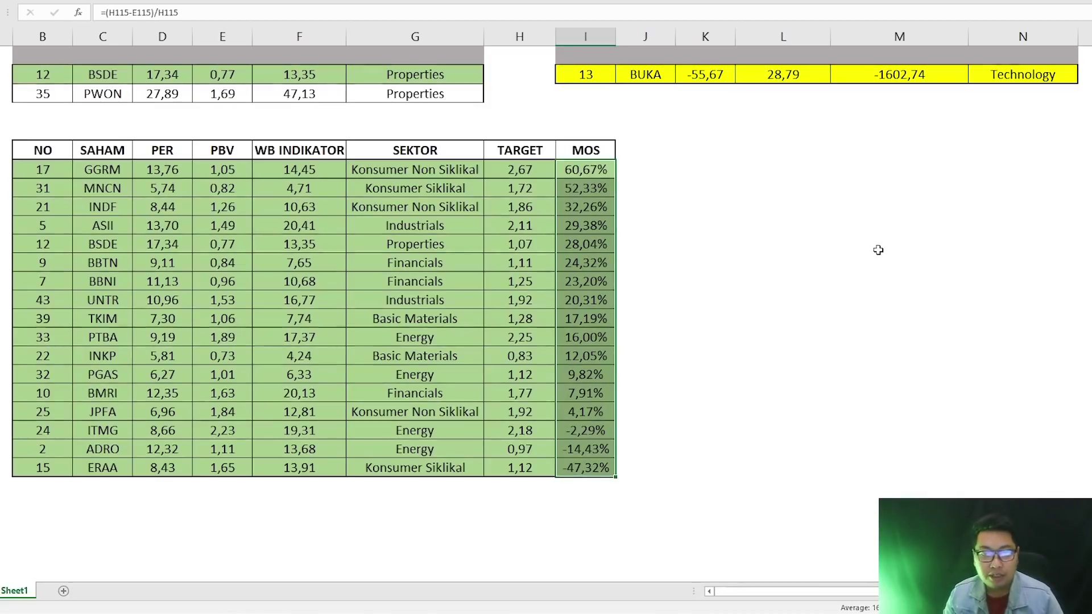
click(936, 267)
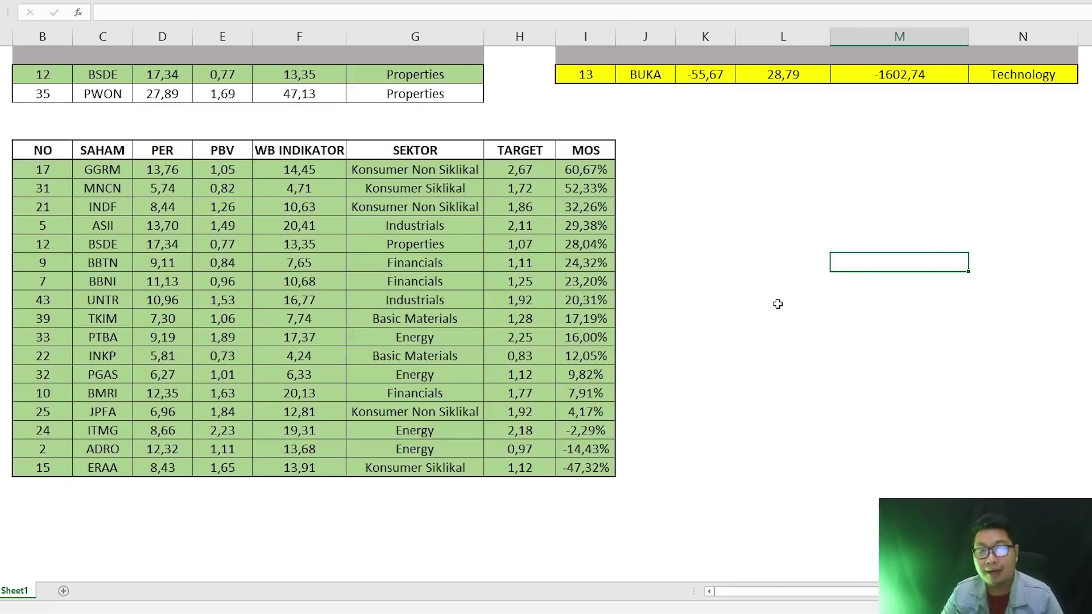
Highlight ITMG's row from its stock code to MOS, then inspect its MOS formula and Target value.
click(710, 488)
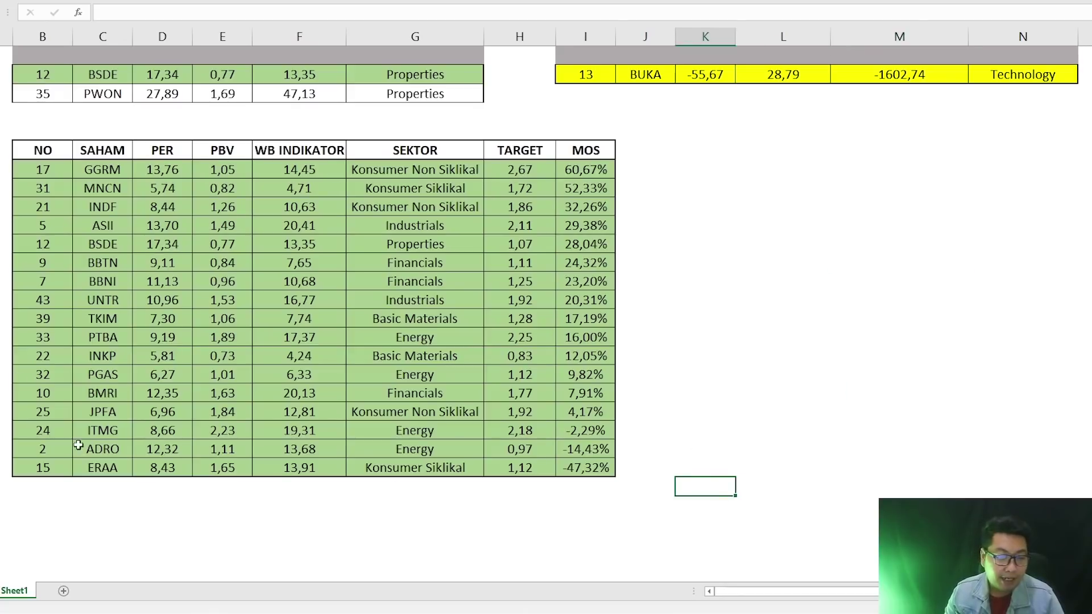
drag(84, 434, 588, 432)
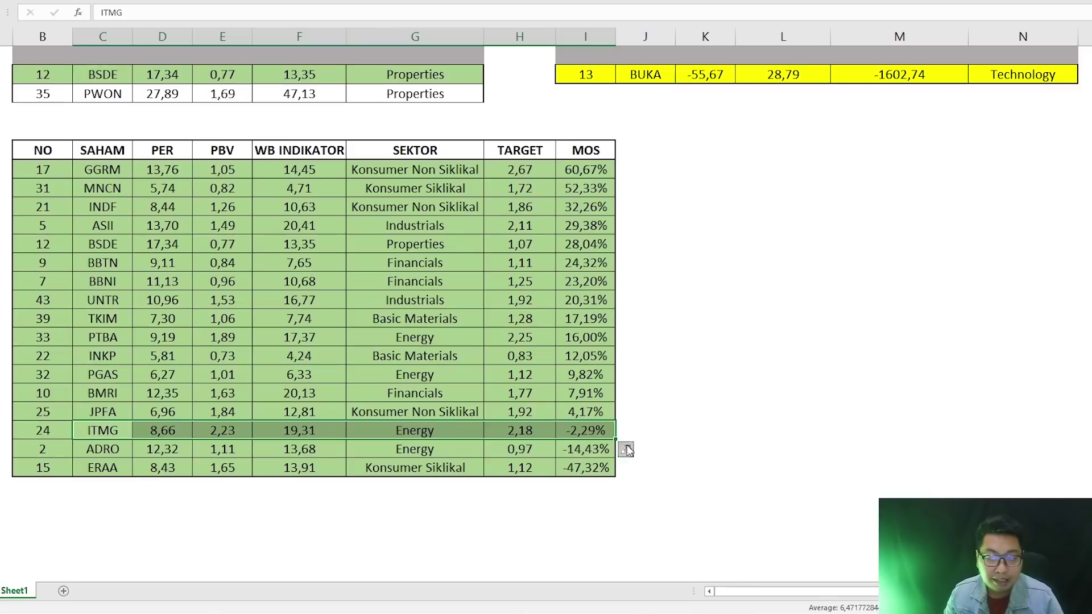
click(722, 416)
click(591, 432)
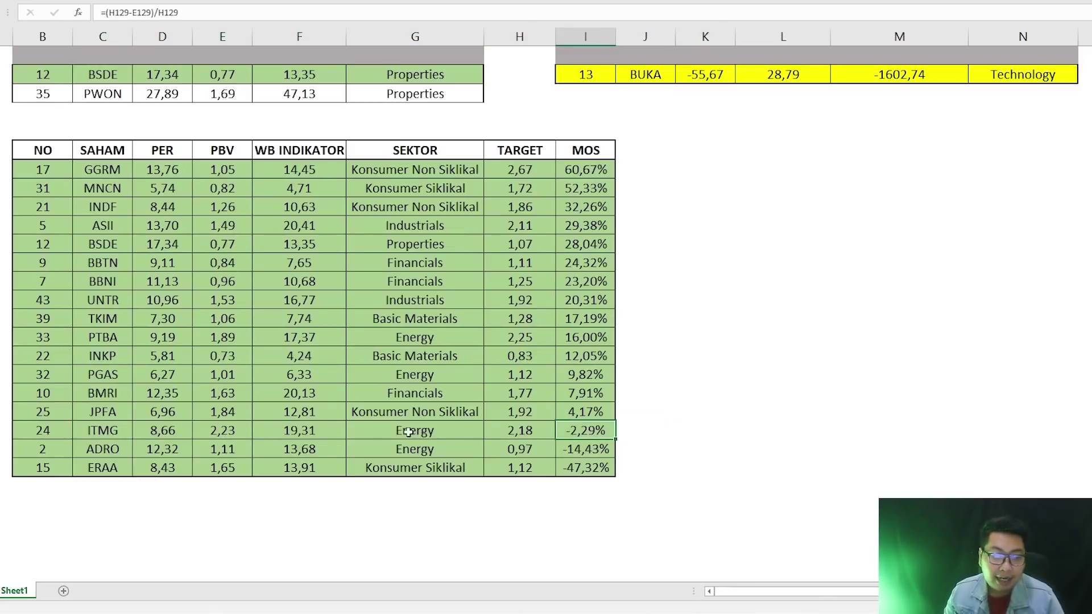
click(517, 435)
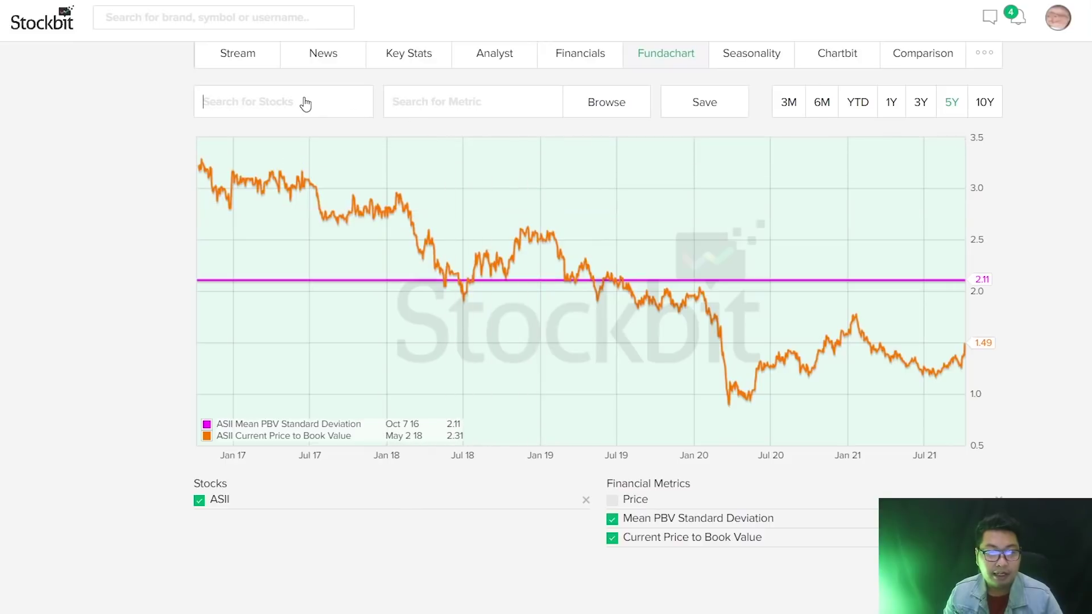
Switch to the Stockbit Fundachart and search the stocks for ITMG to check its PBV against the mean.
click(306, 104)
text(itmg)
key(Return)
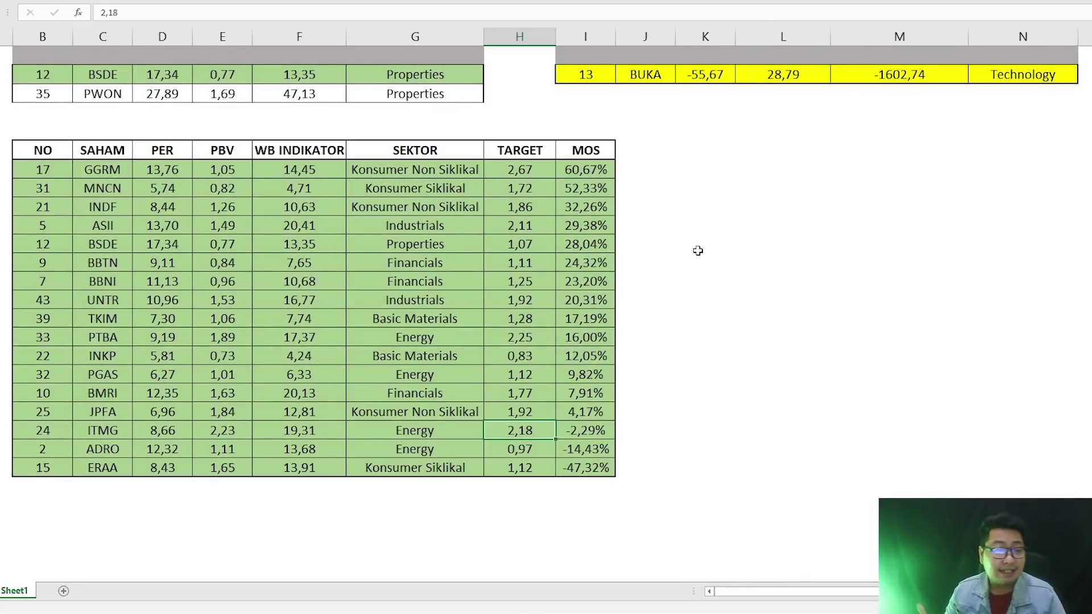
Highlight the rows of GGRM, MNCN and INDF one after another to review their figures up to MOS.
drag(40, 173, 586, 169)
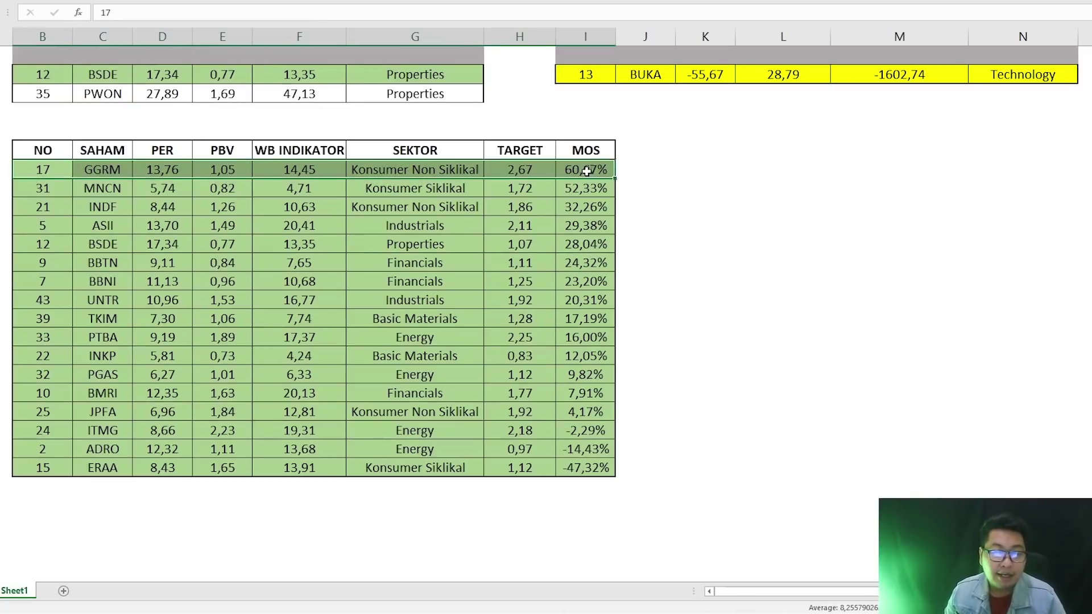
click(725, 323)
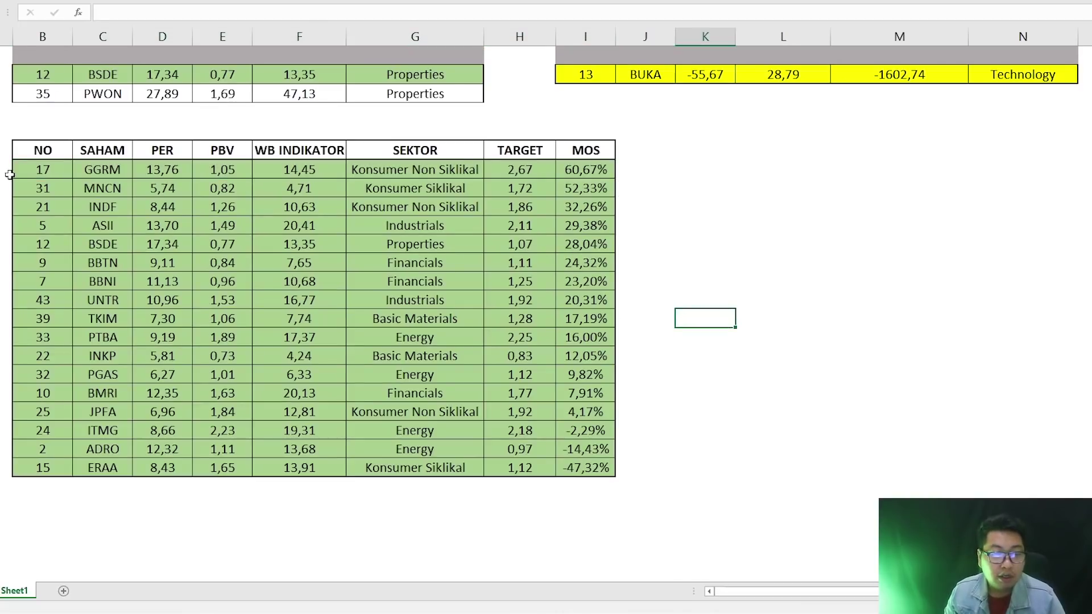
drag(21, 192, 535, 191)
click(601, 189)
click(31, 206)
drag(31, 205, 592, 207)
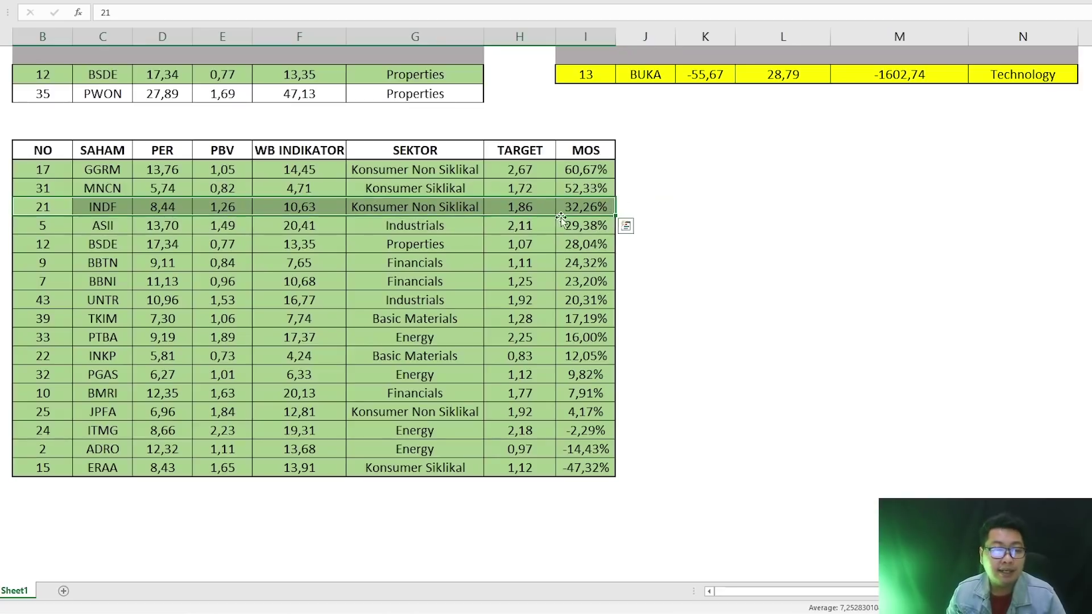
Highlight the INDF and ASII rows together, then examine the MOS cells of both stocks.
drag(33, 223, 578, 211)
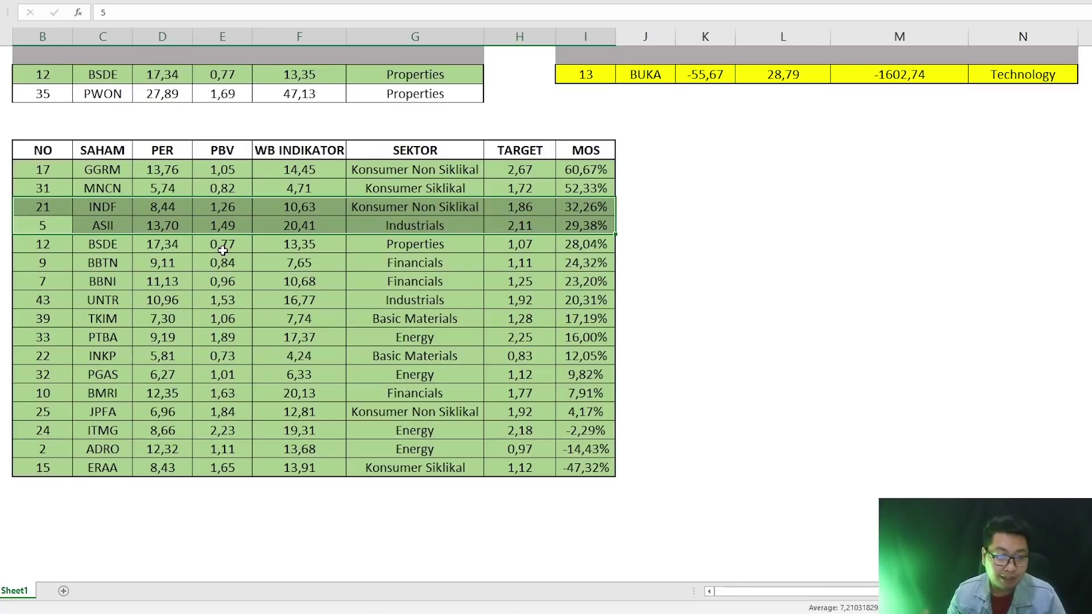
click(782, 225)
click(589, 209)
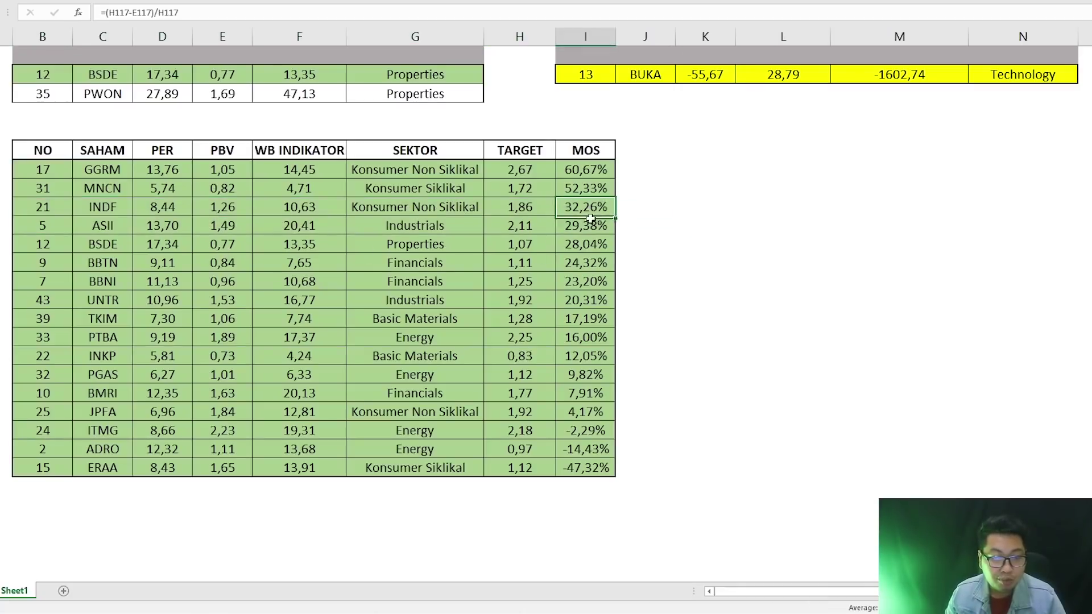
click(590, 219)
Review the rows of BSDE, BBTN and BBNI, then select all stock rows from GGRM to JPFA.
drag(54, 253, 574, 264)
click(520, 319)
drag(40, 262, 612, 283)
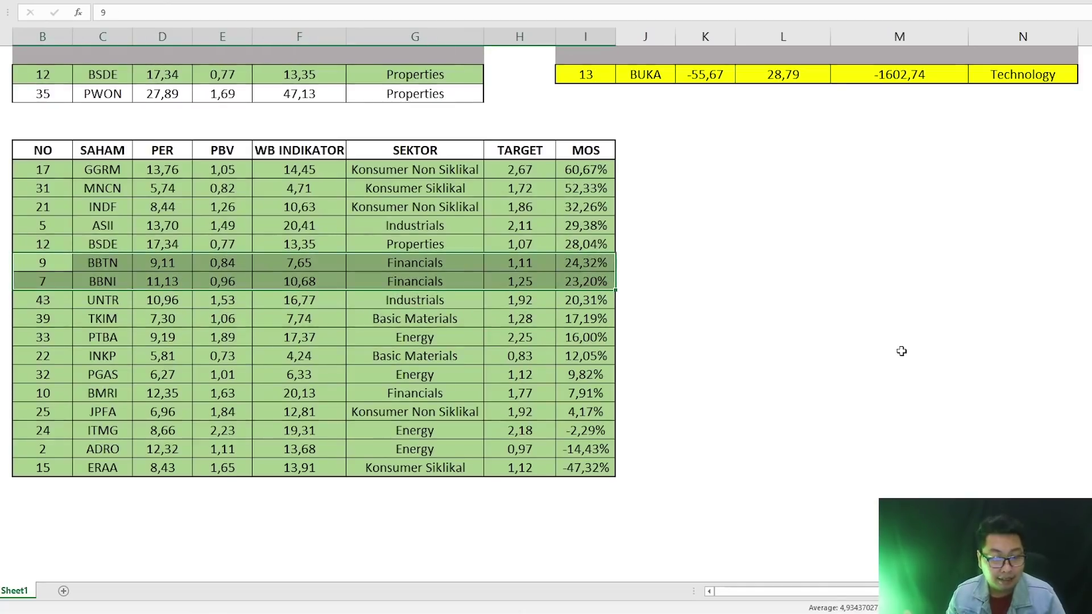
click(843, 381)
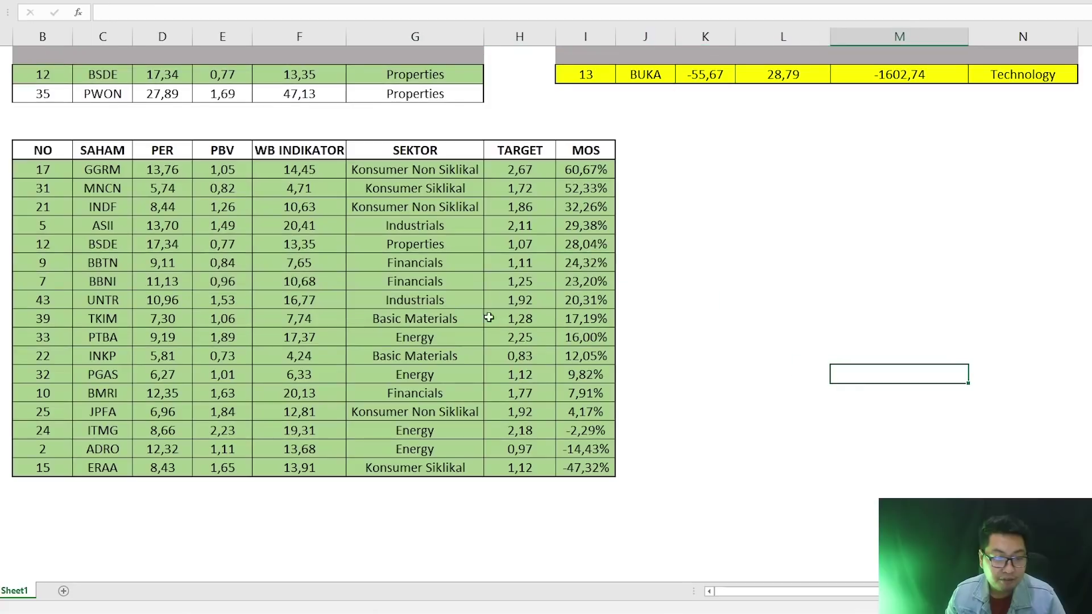
drag(43, 169, 611, 412)
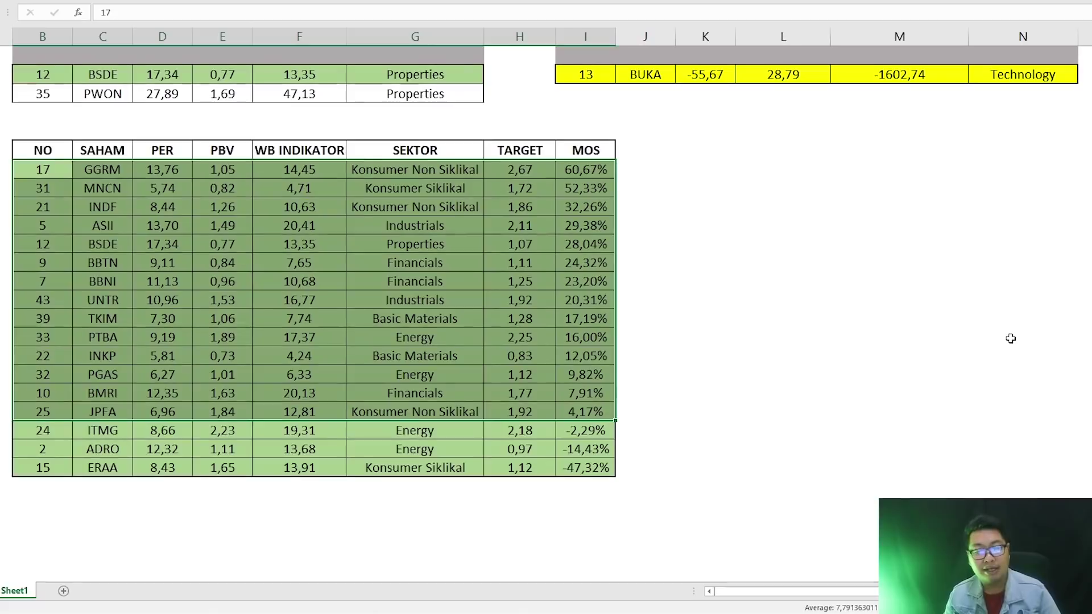